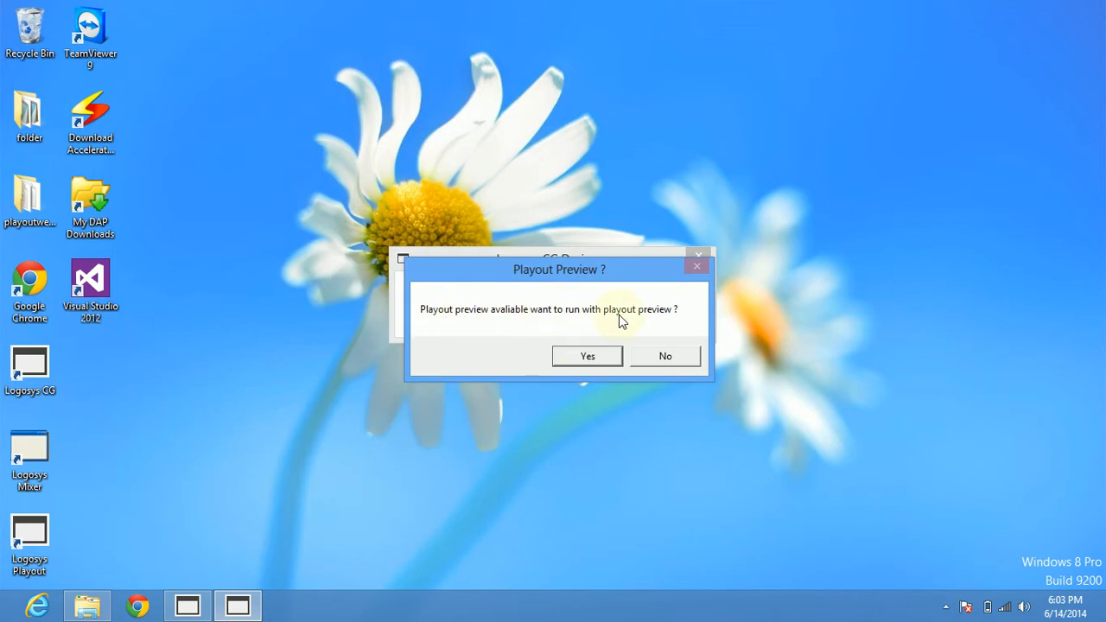
Run the CG designer with playout preview and start designing.
click(590, 356)
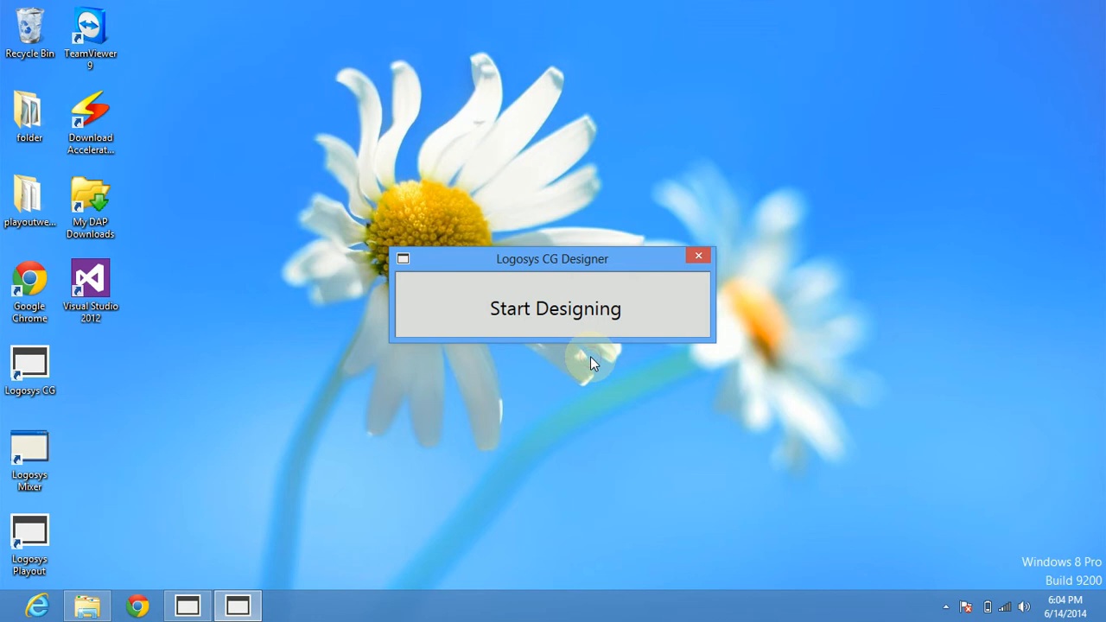
click(534, 306)
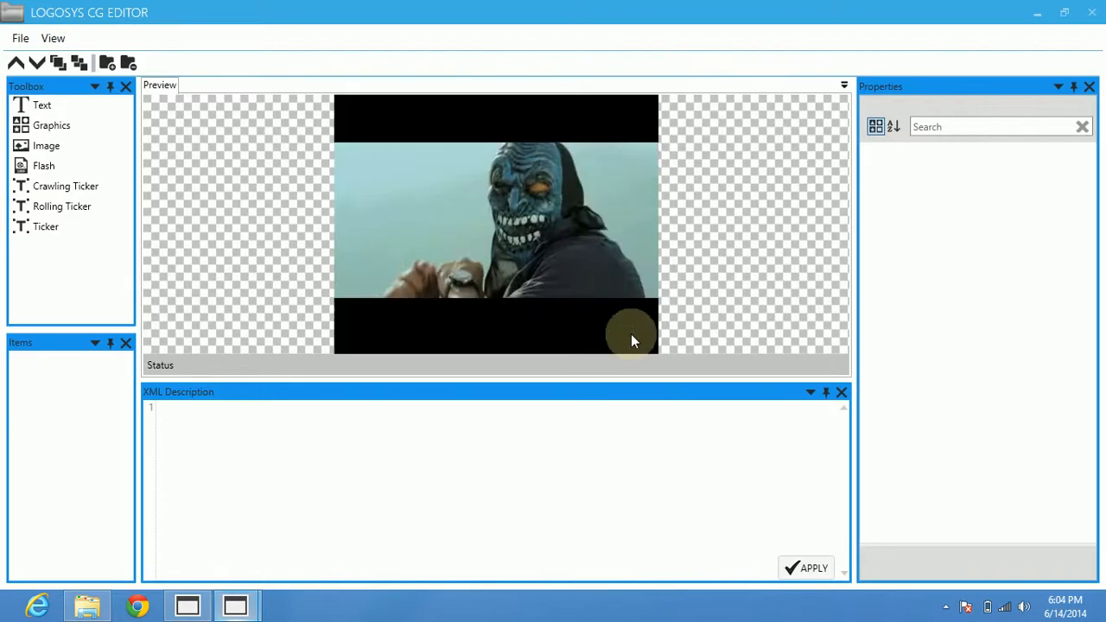
click(199, 610)
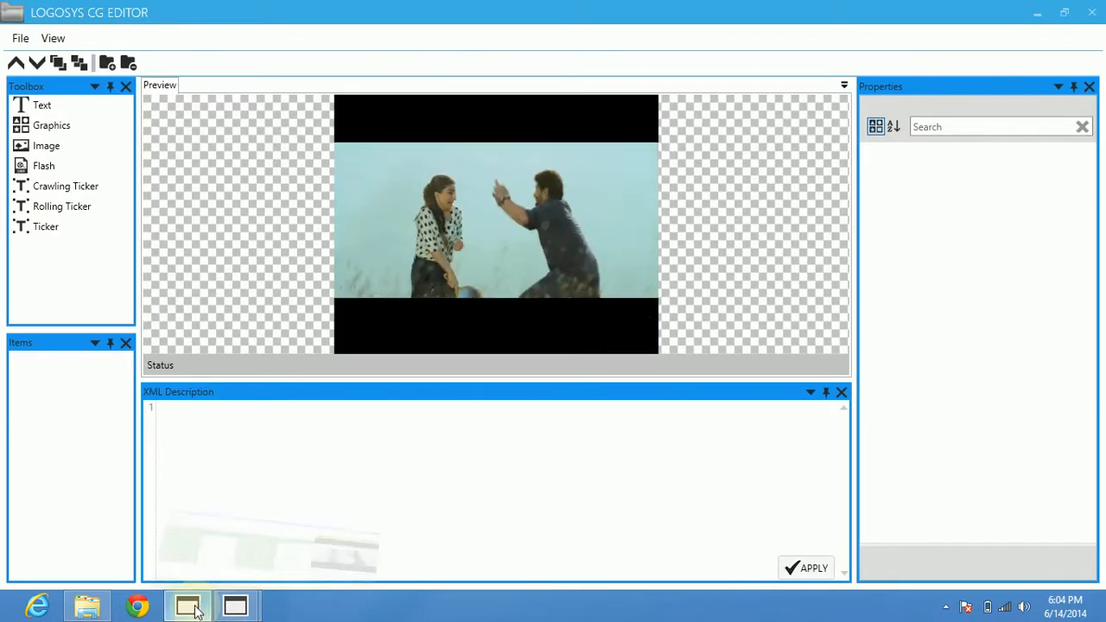
click(200, 610)
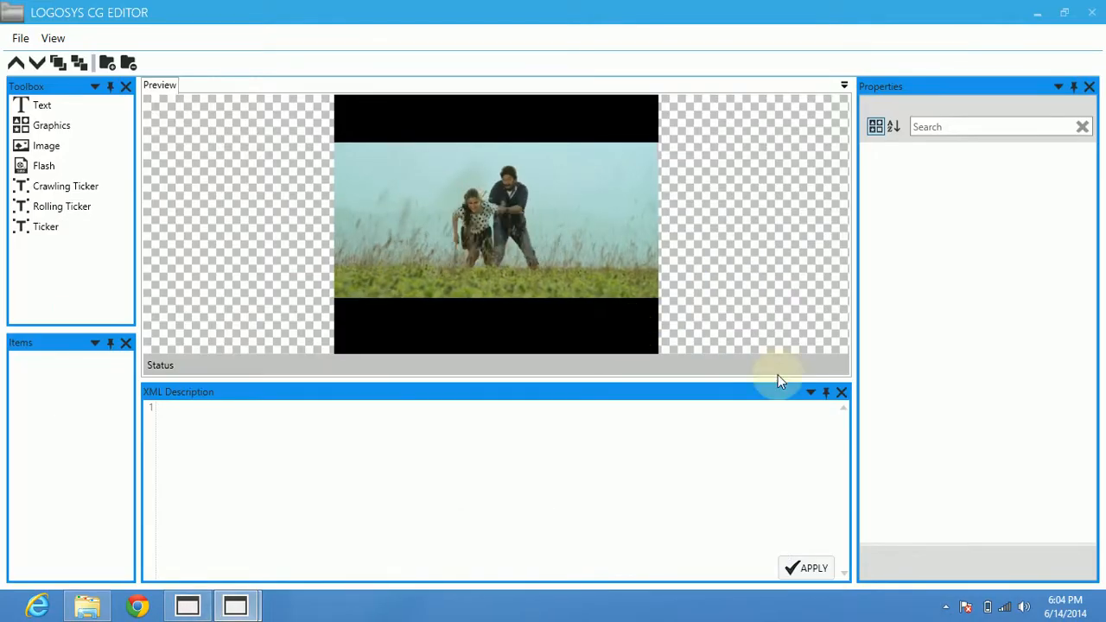
Close the XML Description pane and widen the Toolbox and Items panes.
click(842, 392)
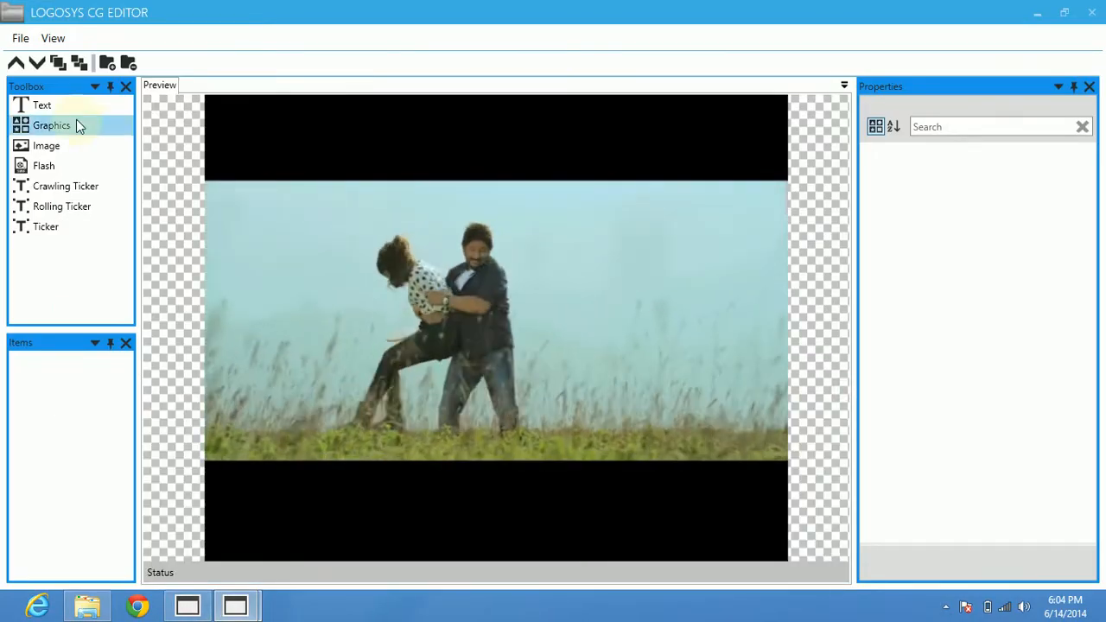
drag(137, 127, 179, 142)
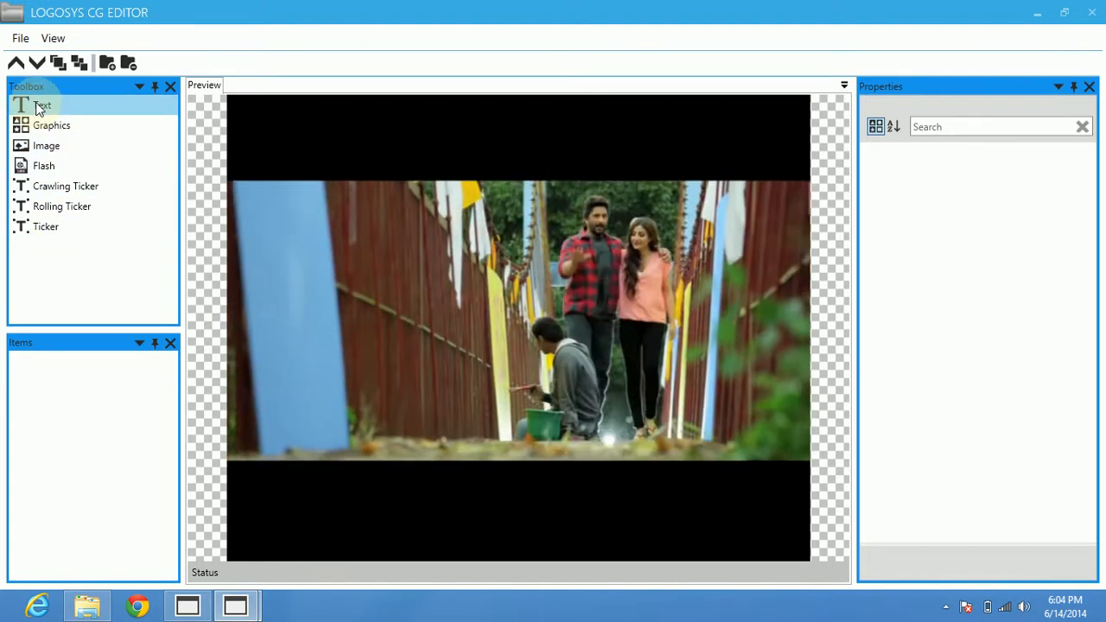
Add a text item to the preview, move it to the frame's upper-right corner and enlarge it to about 152 by 46.
drag(37, 108, 362, 161)
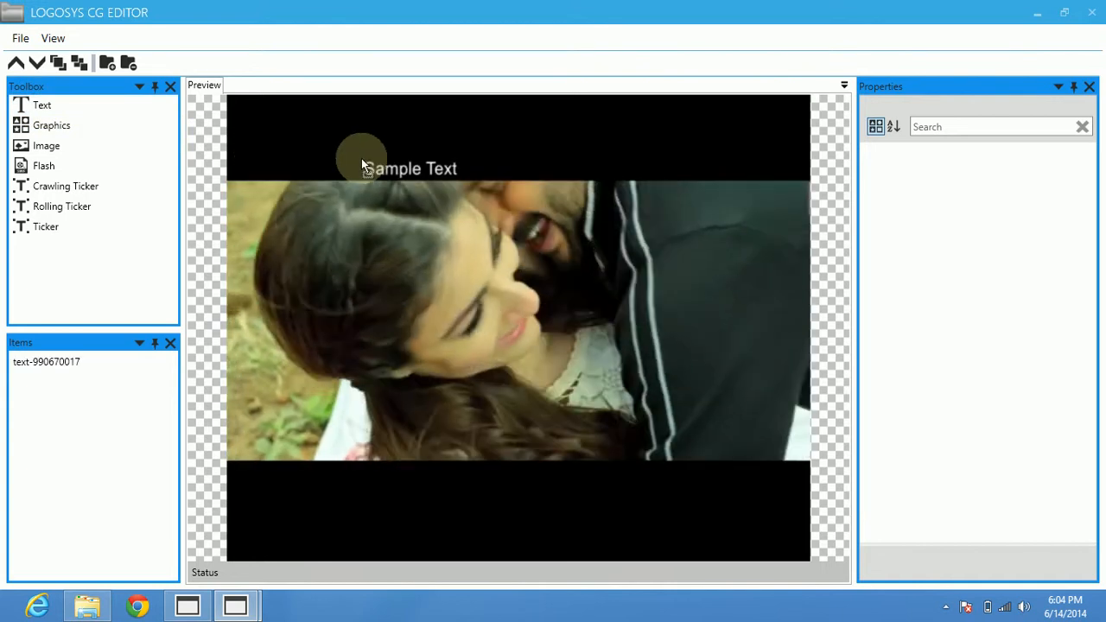
click(395, 169)
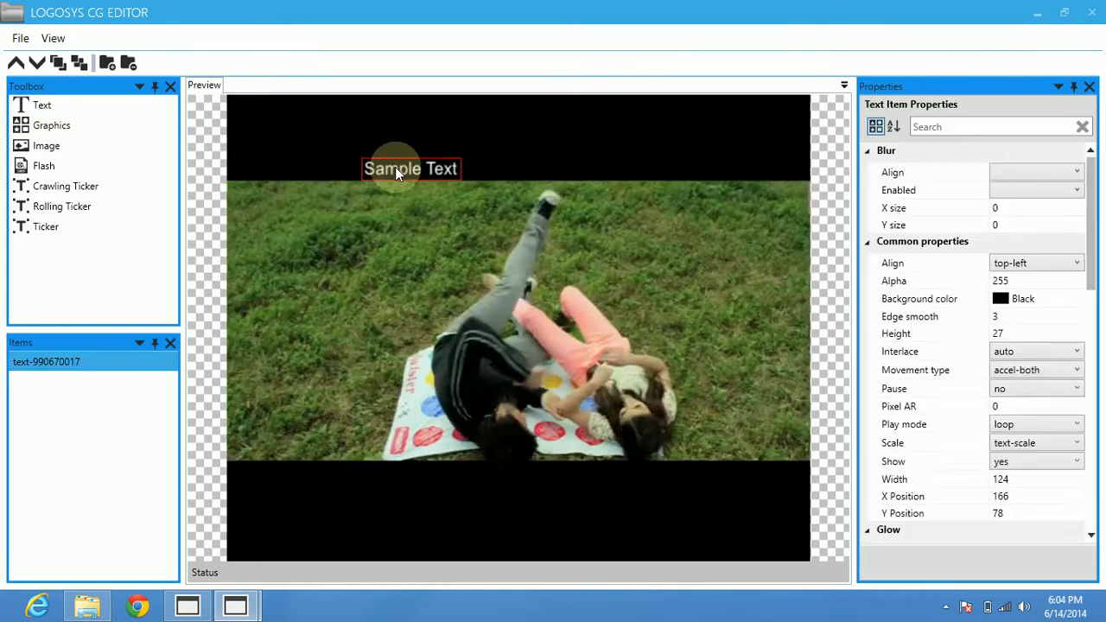
drag(395, 169, 404, 370)
drag(565, 461, 609, 402)
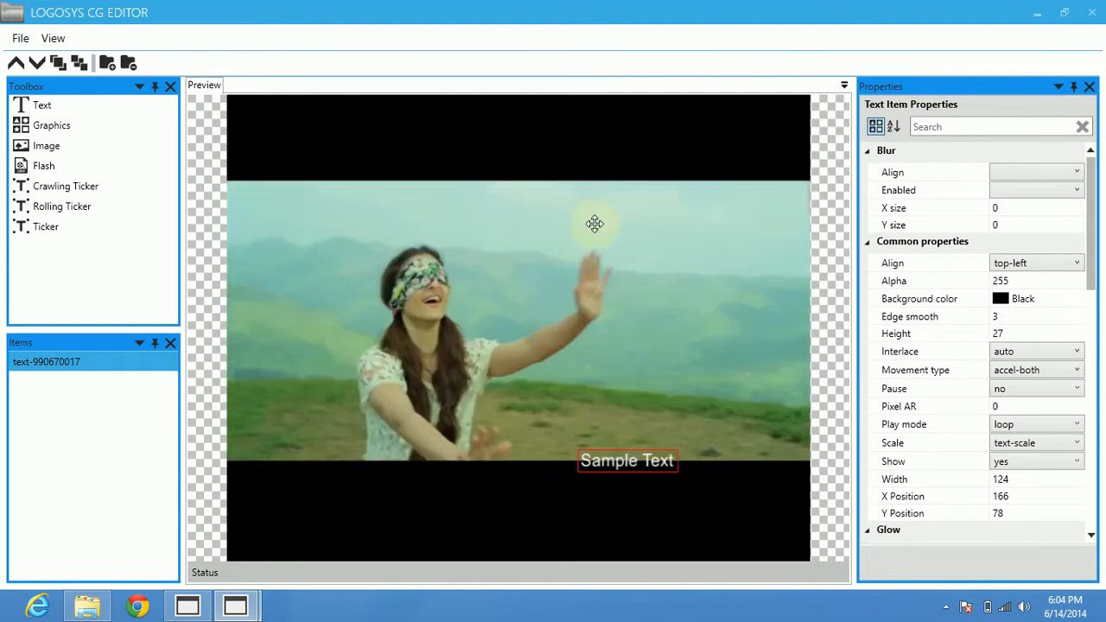
drag(594, 224, 703, 154)
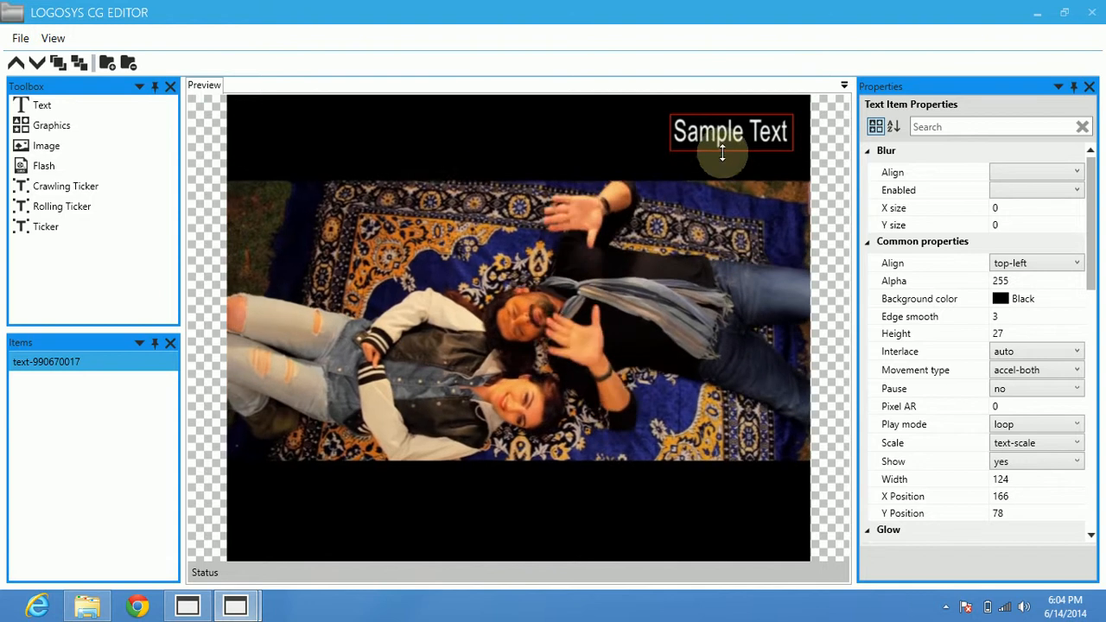
Add a second text item, place it in the frame's lower-right corner and enlarge it to about 141 by 45.
click(46, 145)
click(43, 107)
drag(134, 127, 370, 142)
click(421, 157)
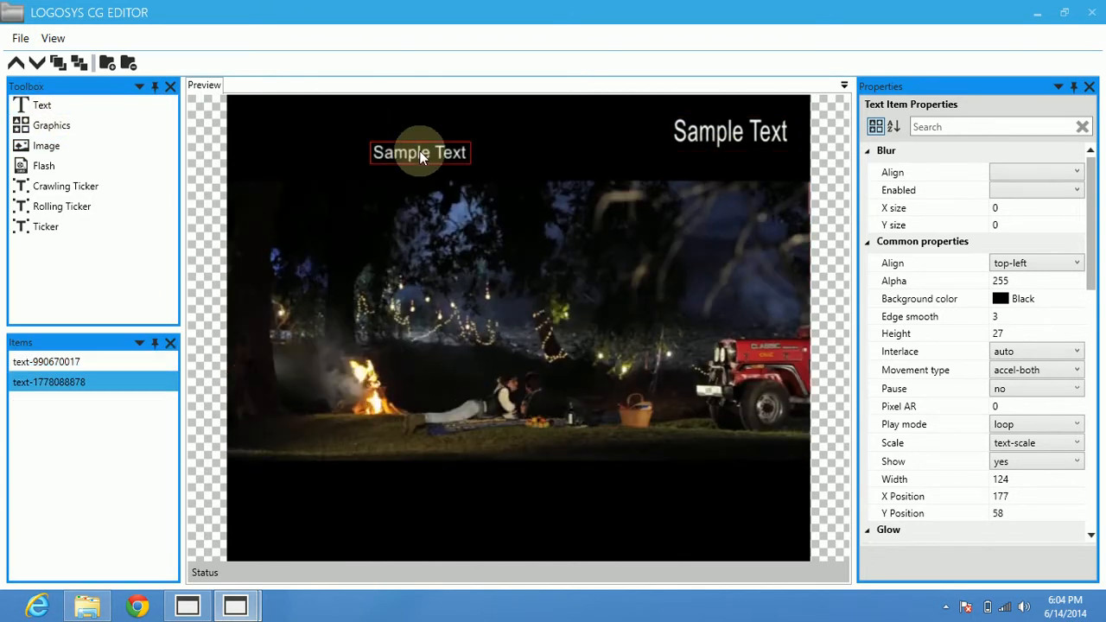
drag(586, 311, 659, 486)
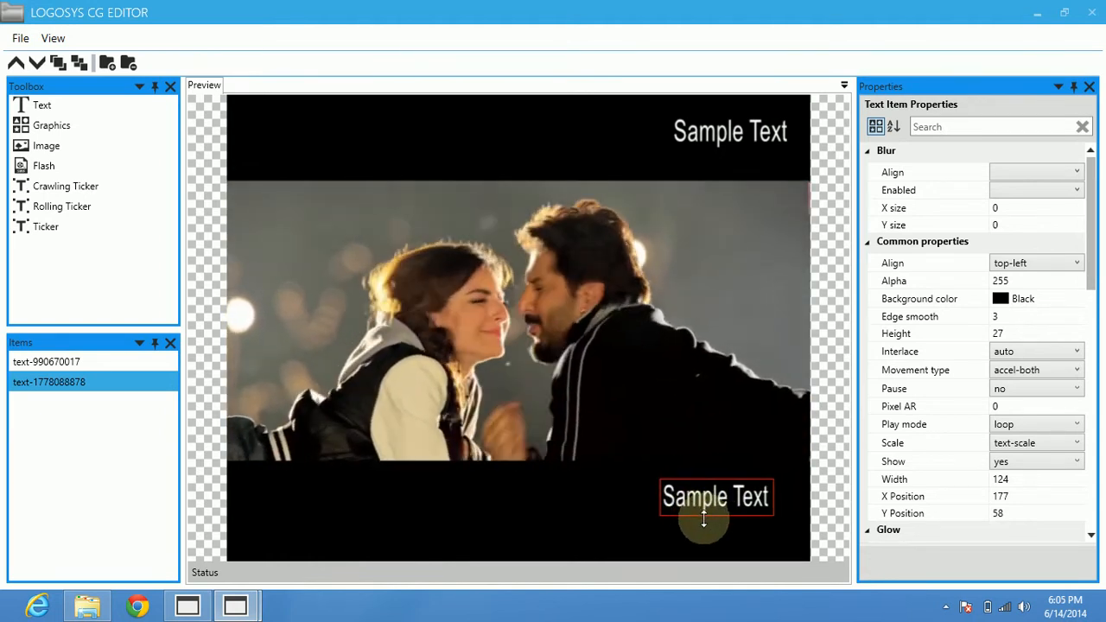
click(703, 516)
click(690, 501)
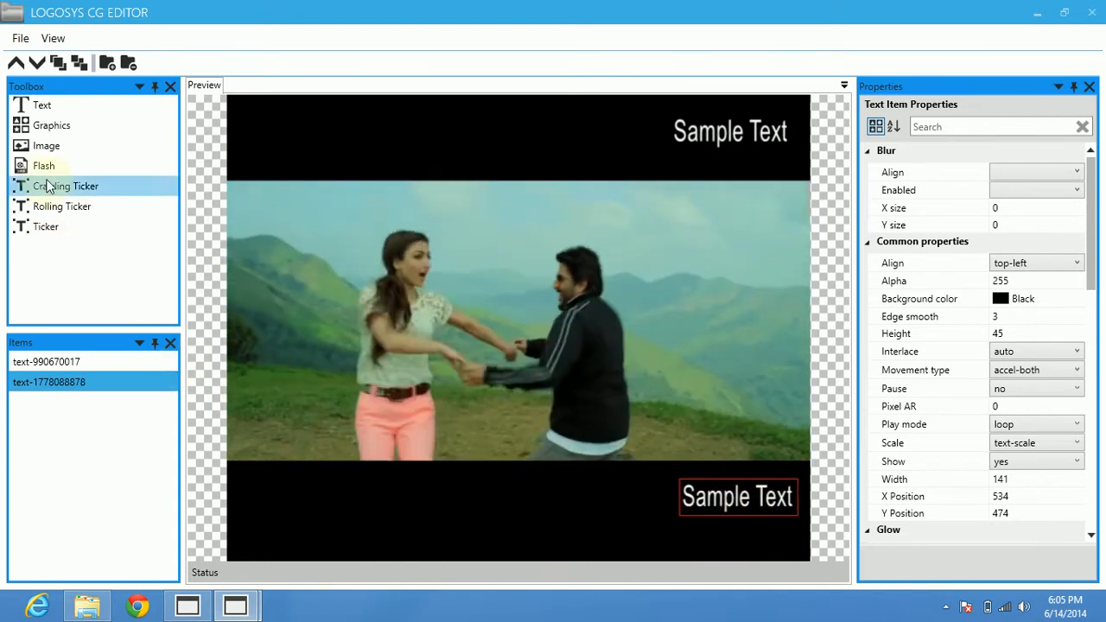
Add a crawling ticker just below the video picture and fit it across the frame at about 728 by 28.
drag(50, 186, 385, 391)
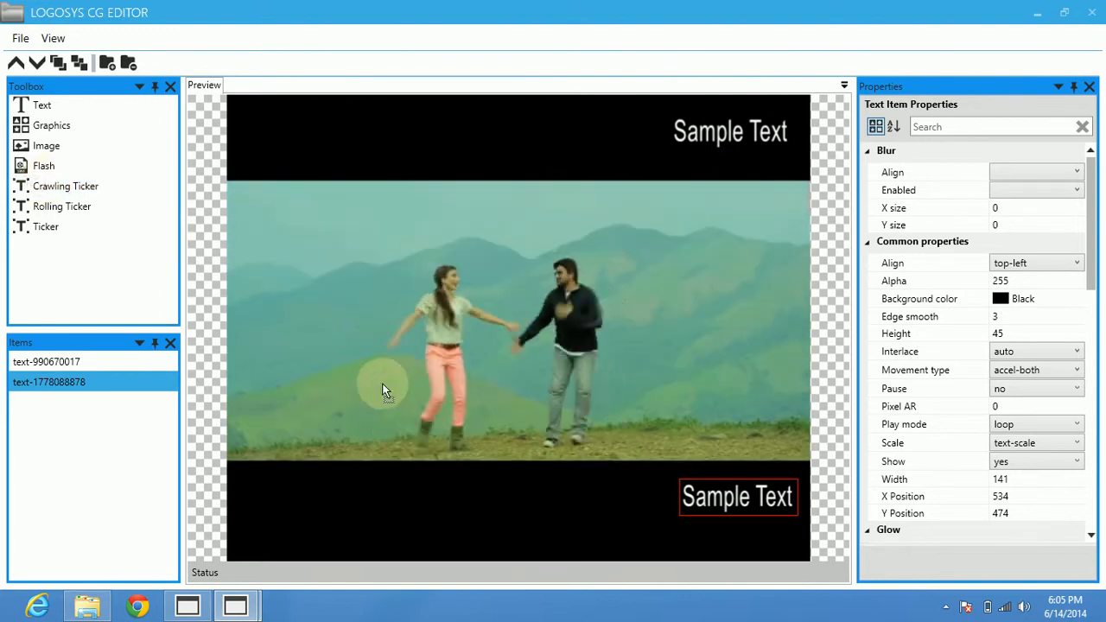
drag(404, 450, 404, 462)
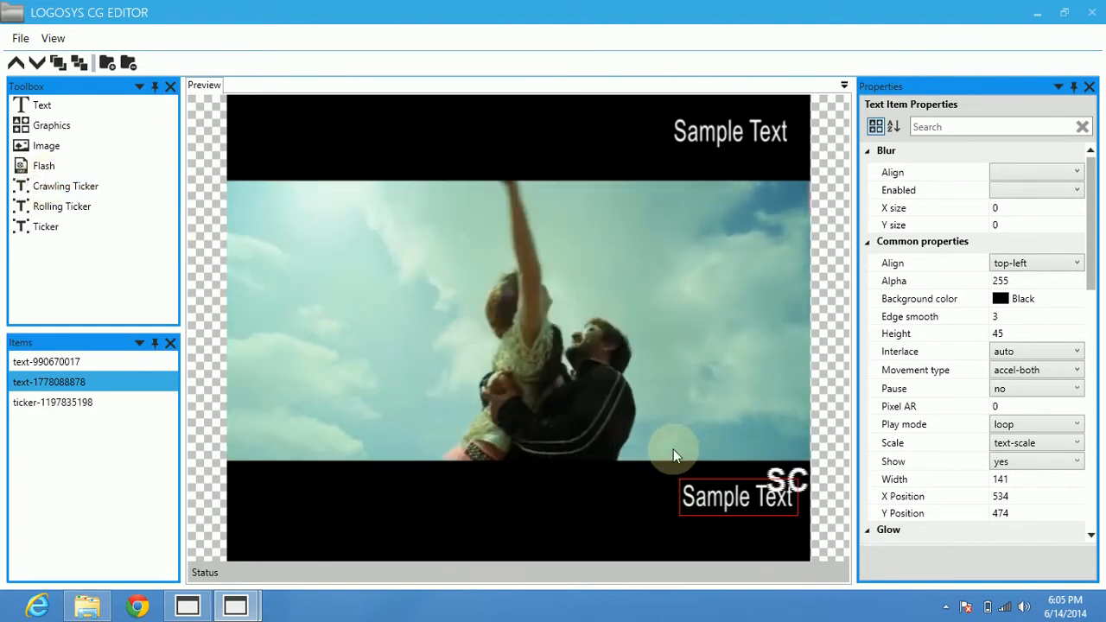
click(519, 488)
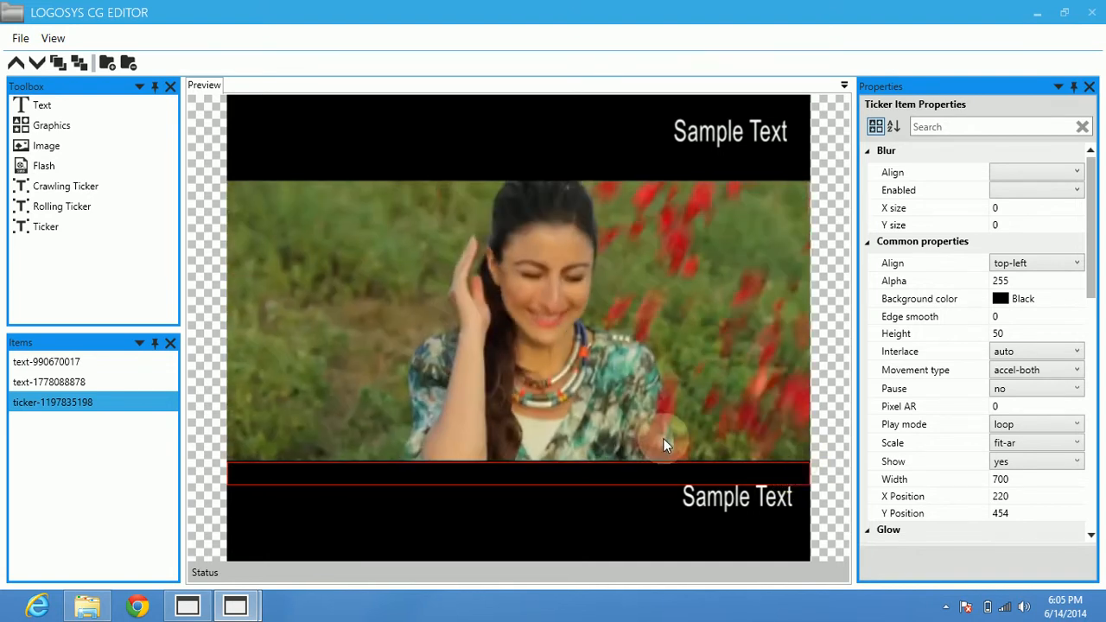
Select the two text items and the ticker in turn, and examine their highlights in the preview and their properties.
click(50, 366)
click(46, 386)
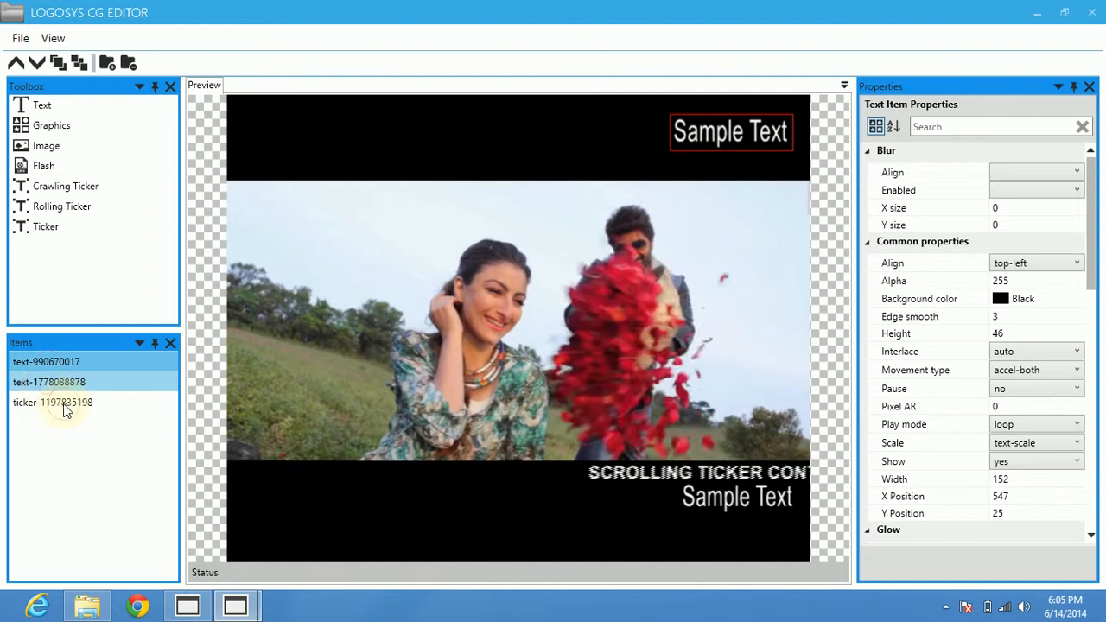
click(63, 405)
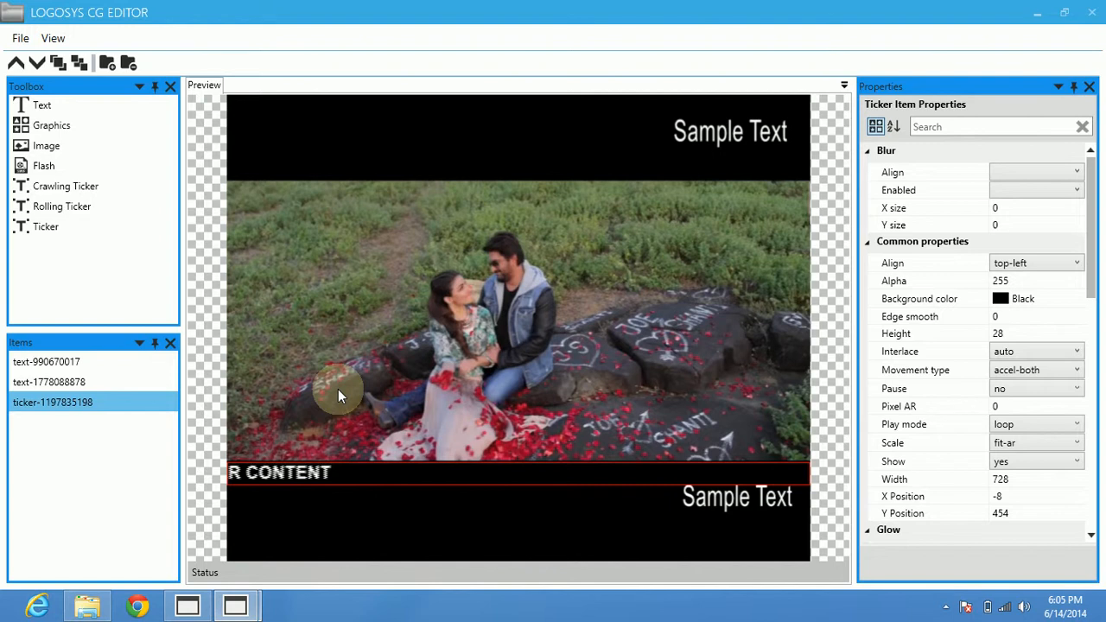
click(48, 363)
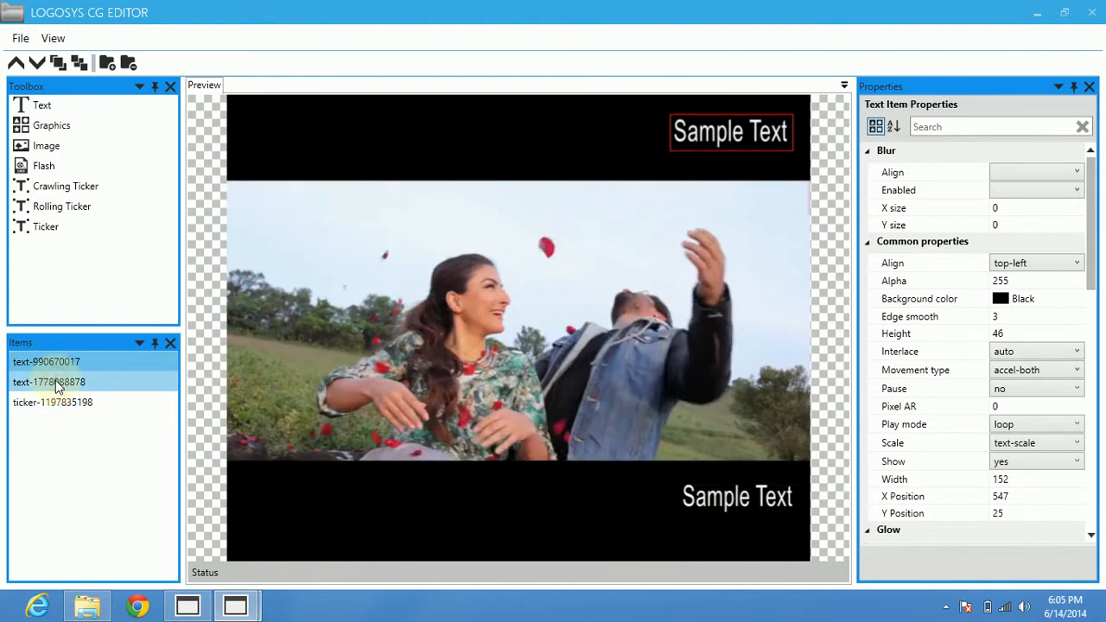
click(50, 382)
click(60, 404)
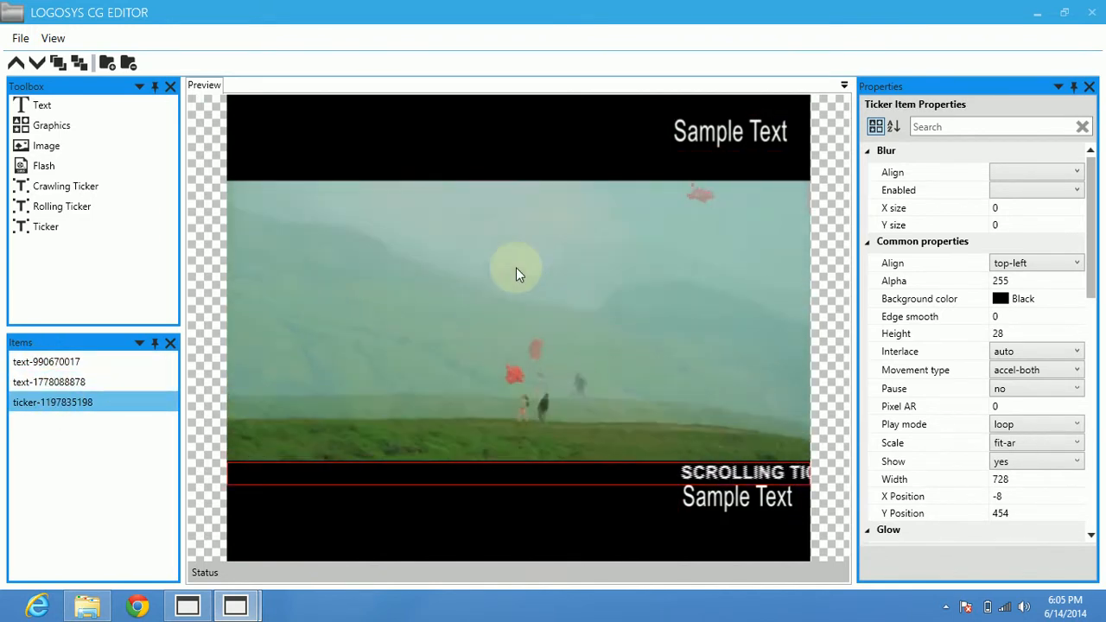
click(695, 126)
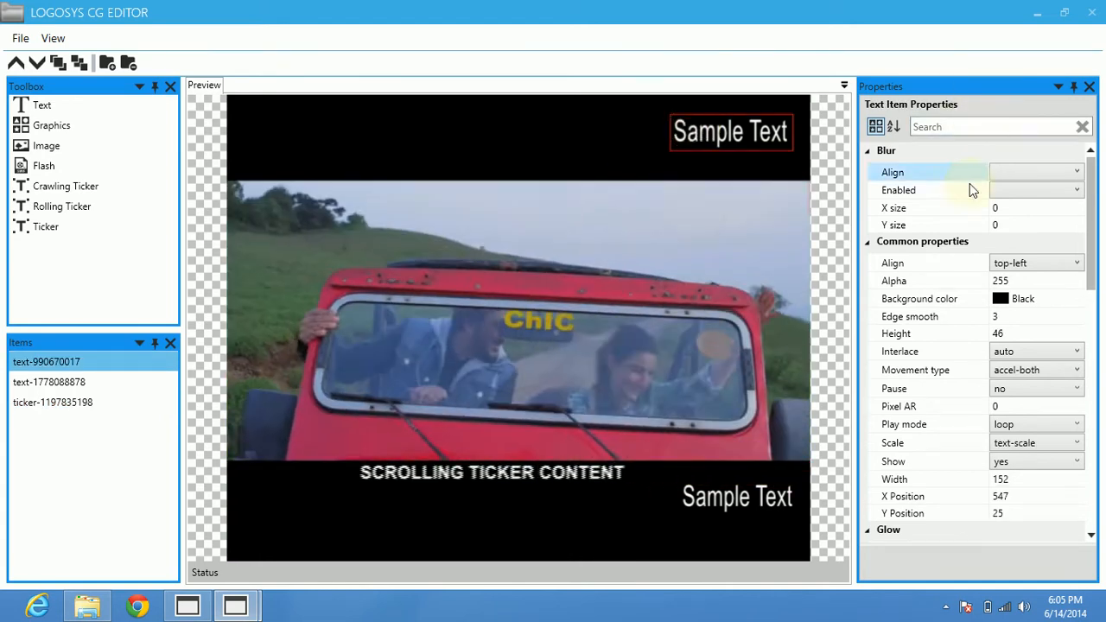
scroll(933, 392, down, 6)
scroll(941, 397, down, 3)
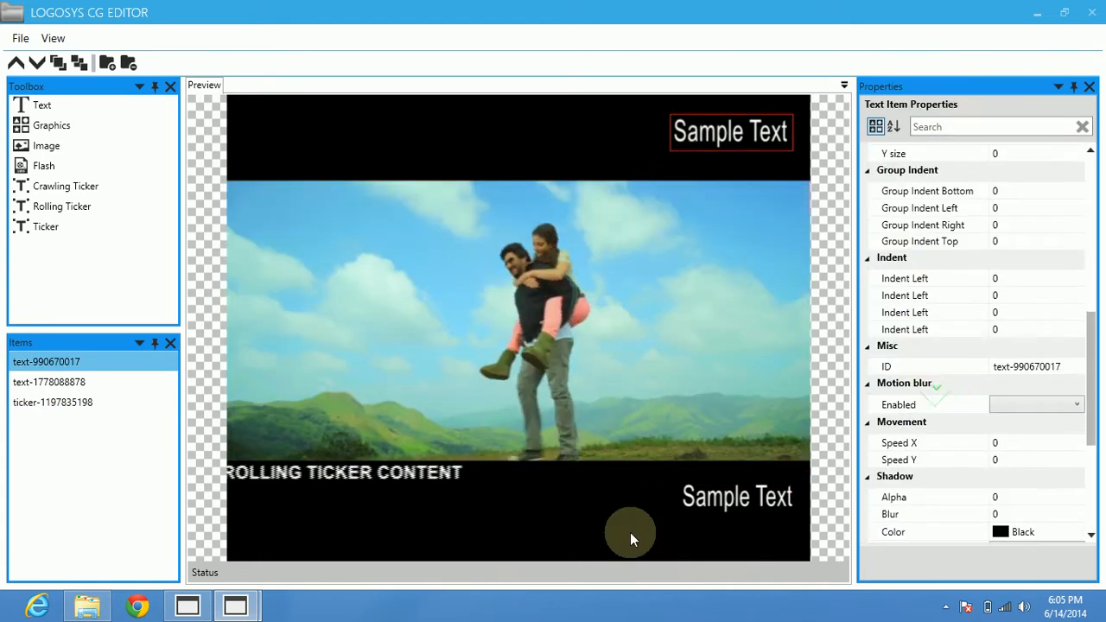
click(363, 479)
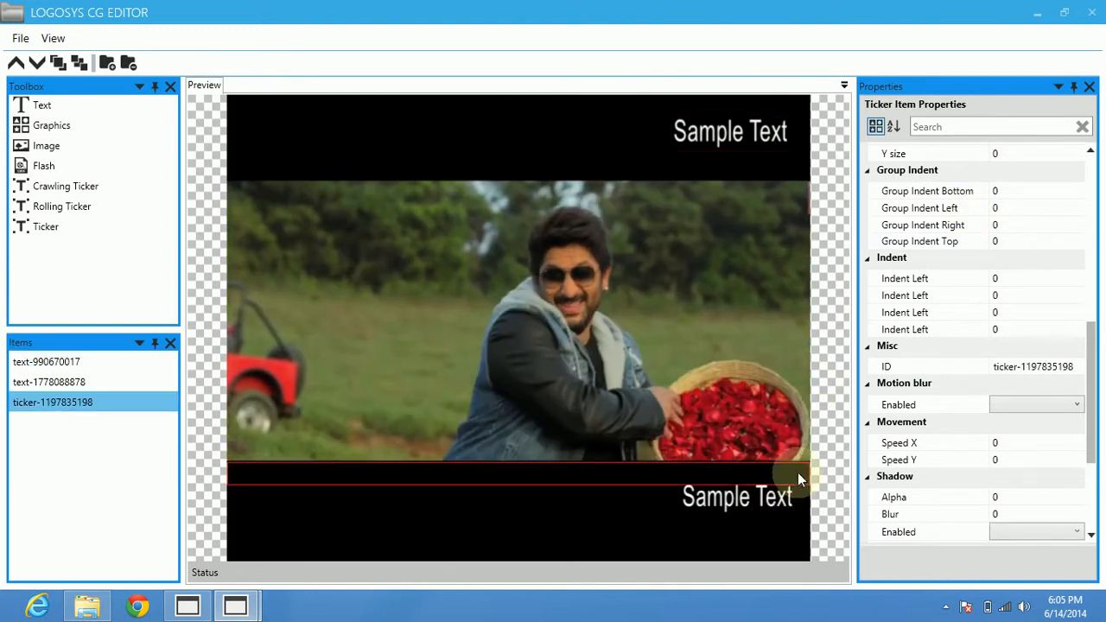
Set the text color of the lower-right text item to Green.
click(797, 480)
click(939, 531)
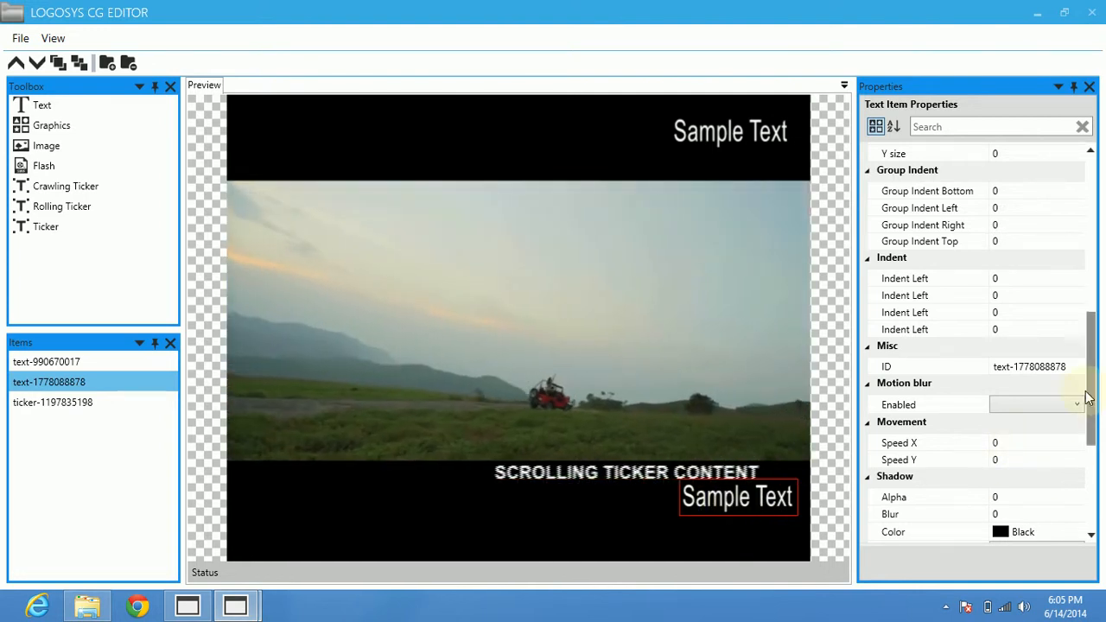
drag(1094, 384, 1089, 466)
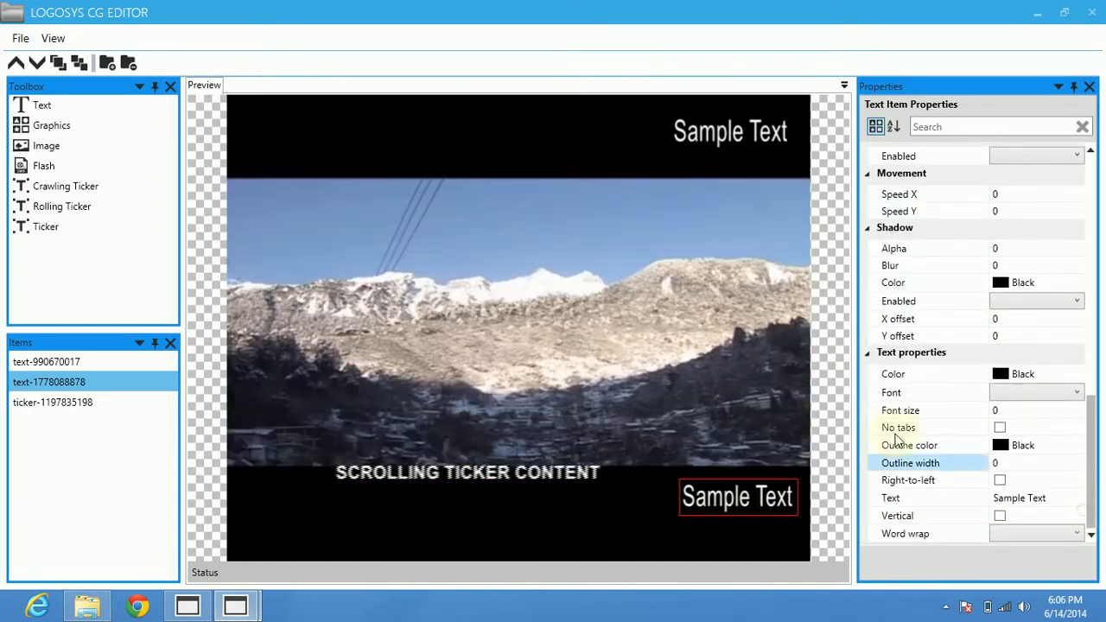
click(912, 373)
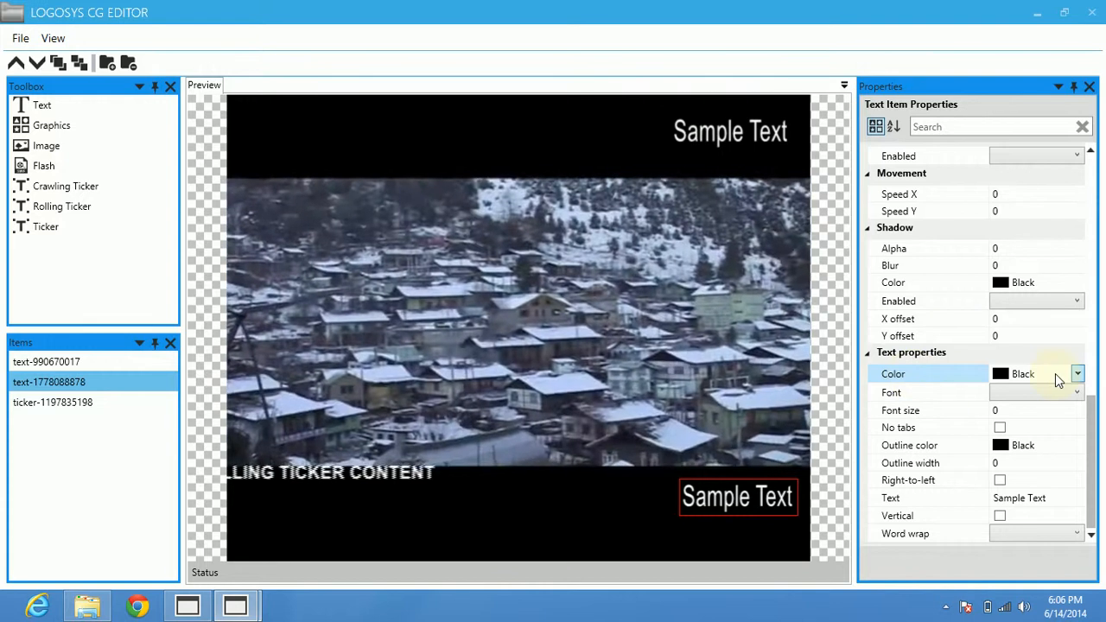
click(1056, 373)
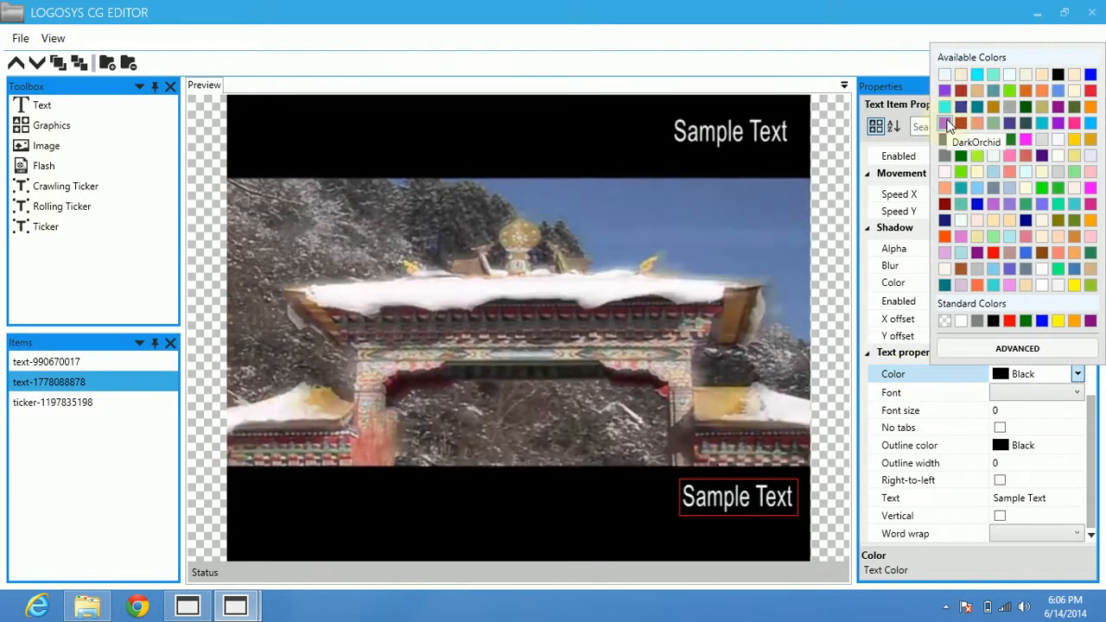
click(961, 156)
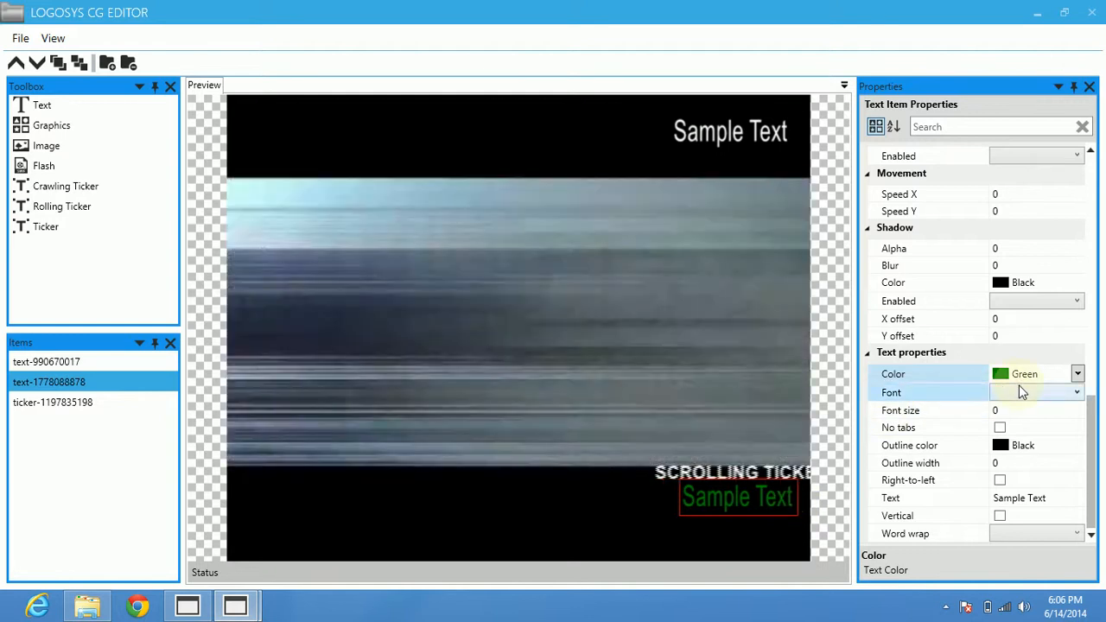
Set the lower-right text's font to Mangal and give it a SeaShell outline with a width of 7.
click(1020, 391)
click(994, 478)
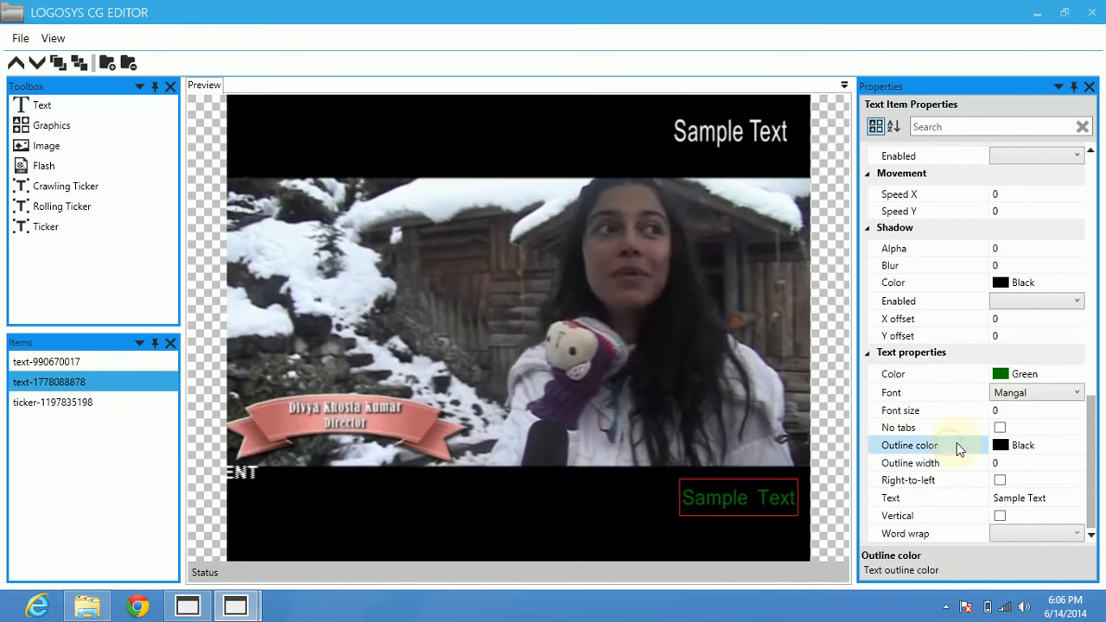
click(1046, 444)
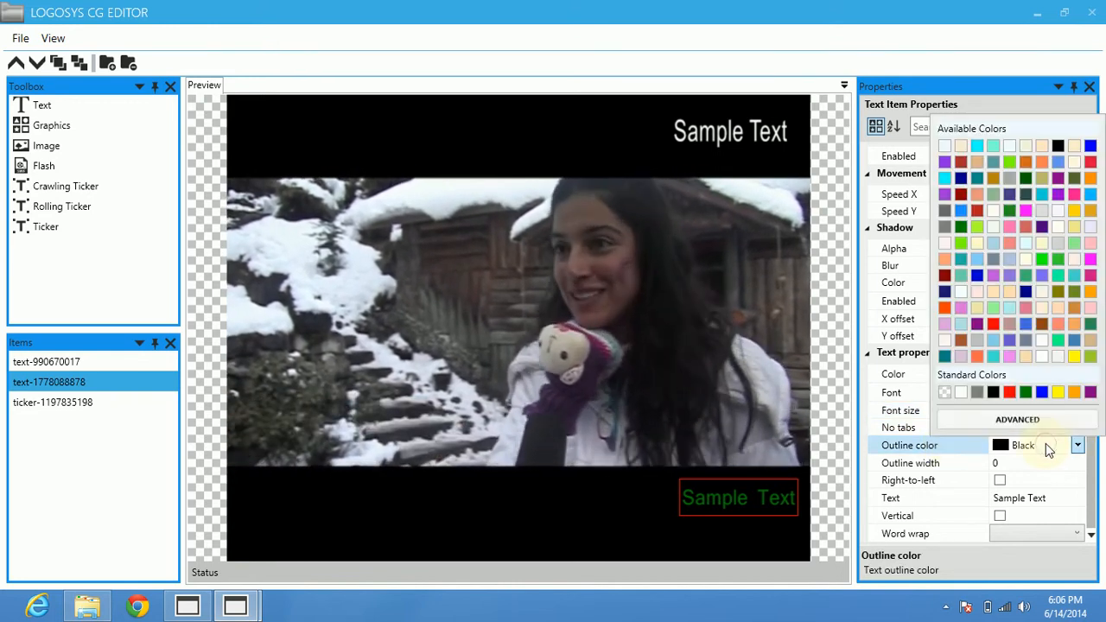
click(945, 340)
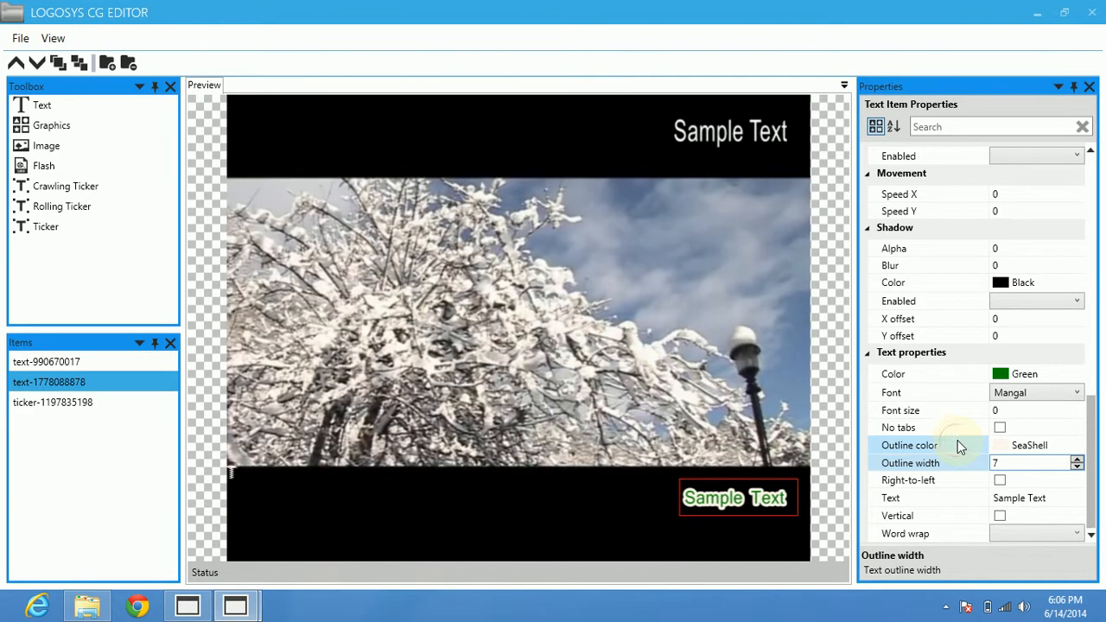
Set the upper-right text item's color to Teal and its font to LilyUPC.
click(698, 138)
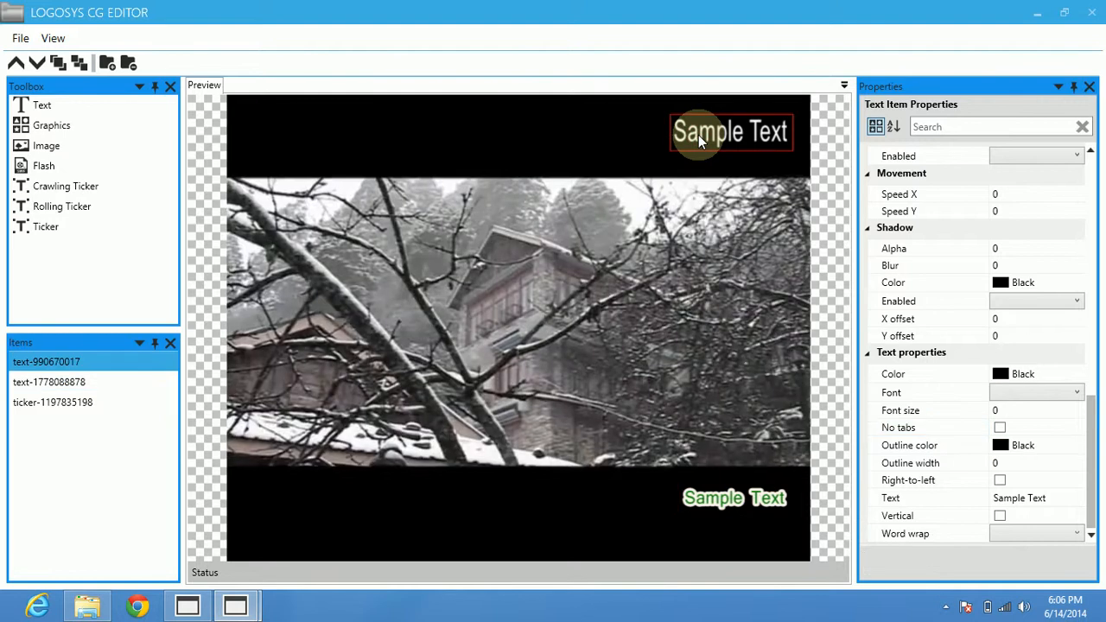
click(991, 376)
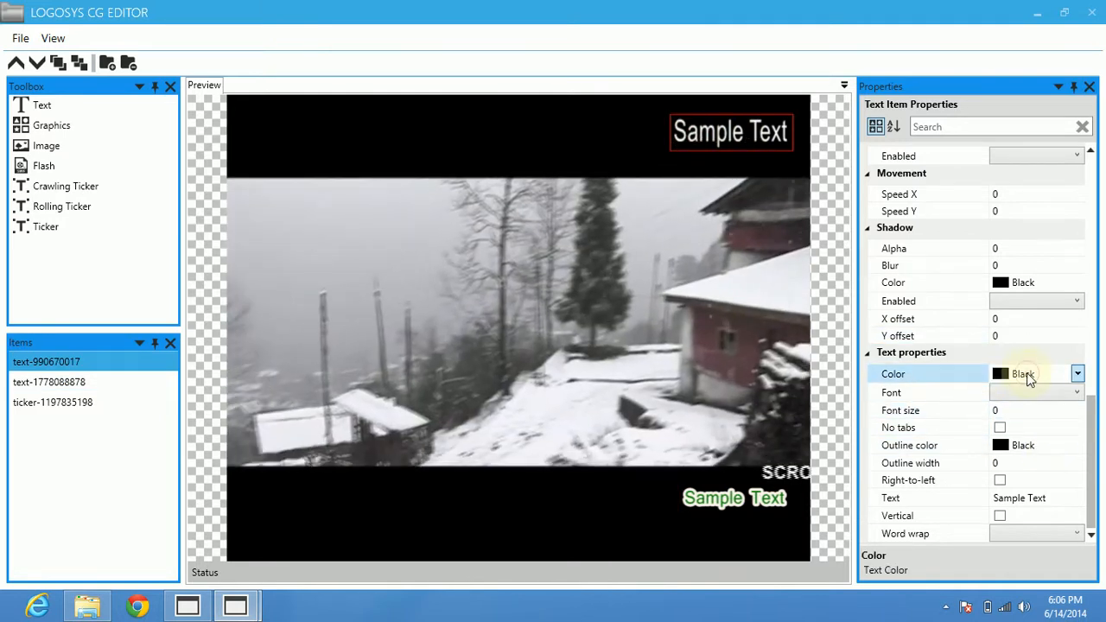
click(1027, 372)
click(943, 283)
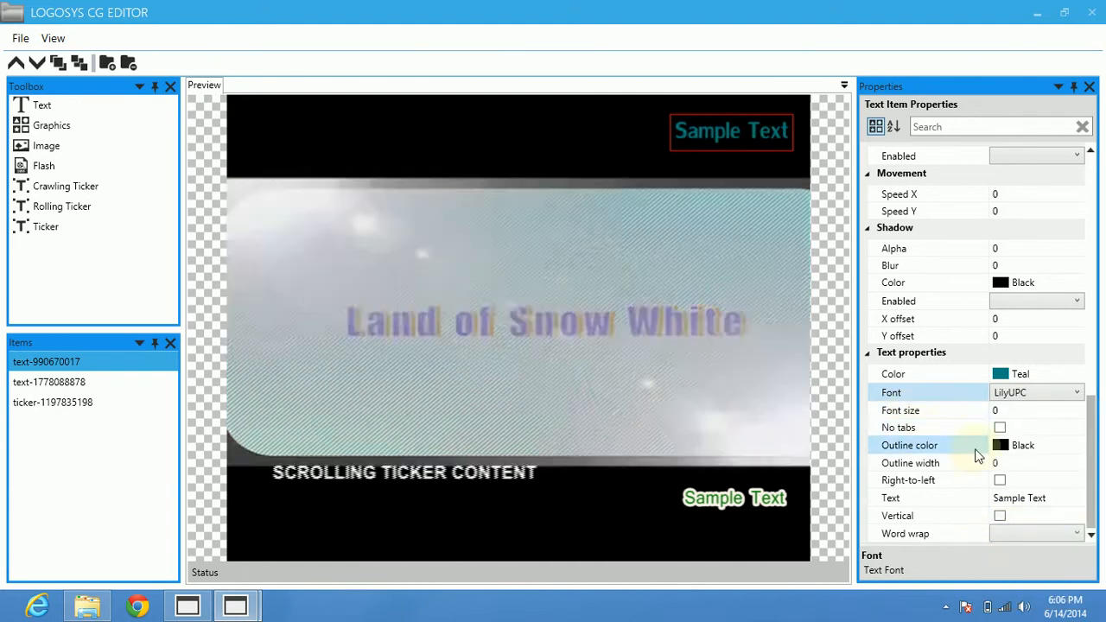
Give the upper-right text item a Green outline with a width of 4.
click(1079, 445)
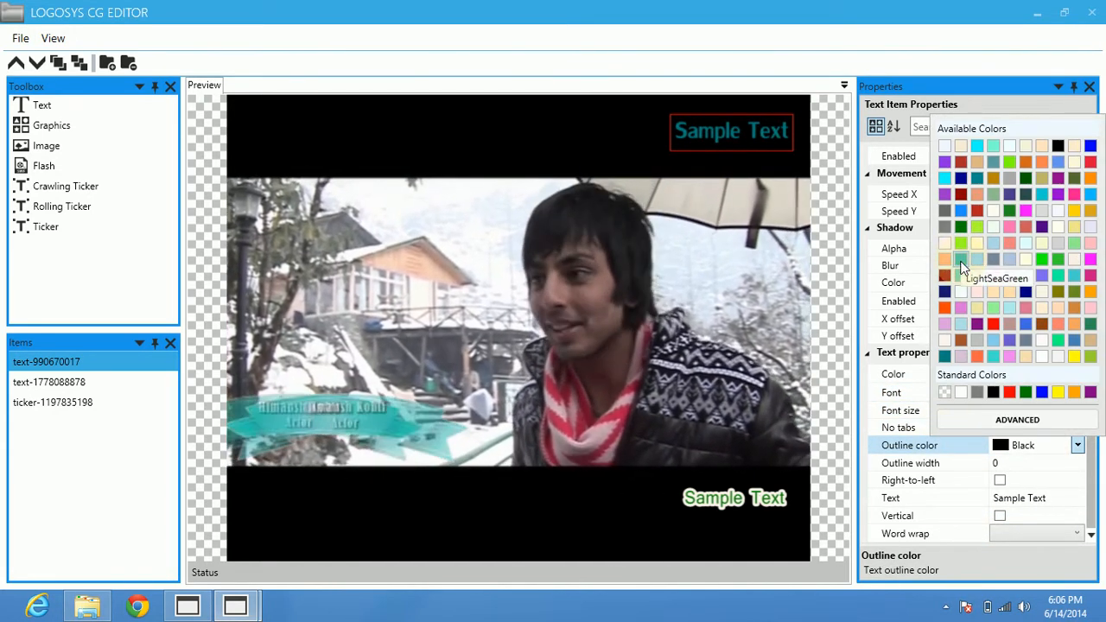
click(965, 229)
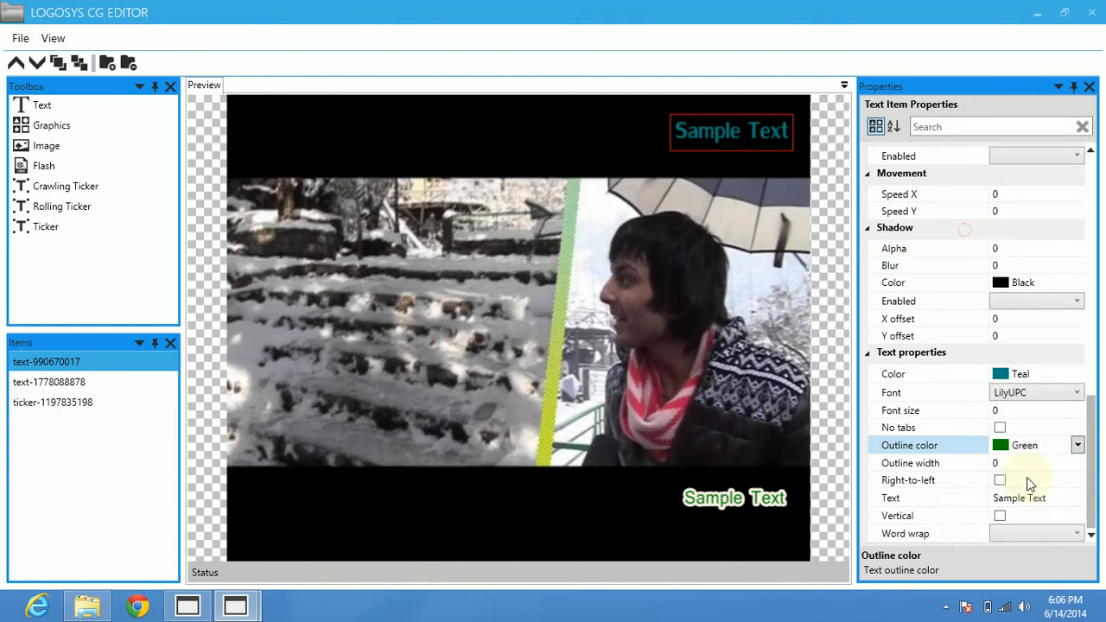
click(1059, 463)
click(1077, 460)
click(1077, 460)
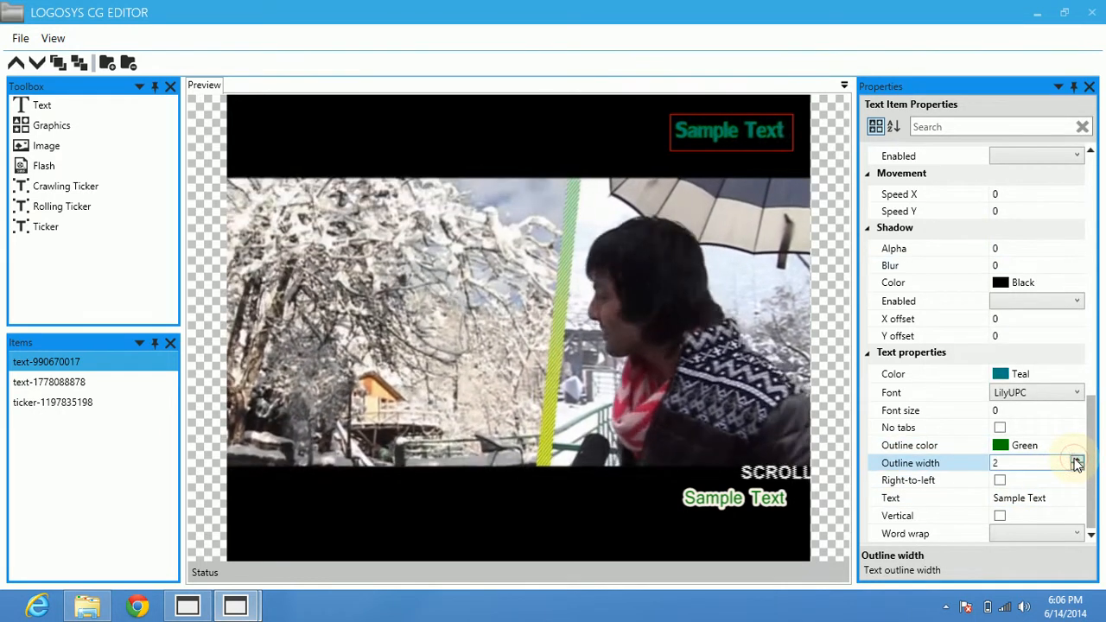
click(1077, 460)
click(1077, 460)
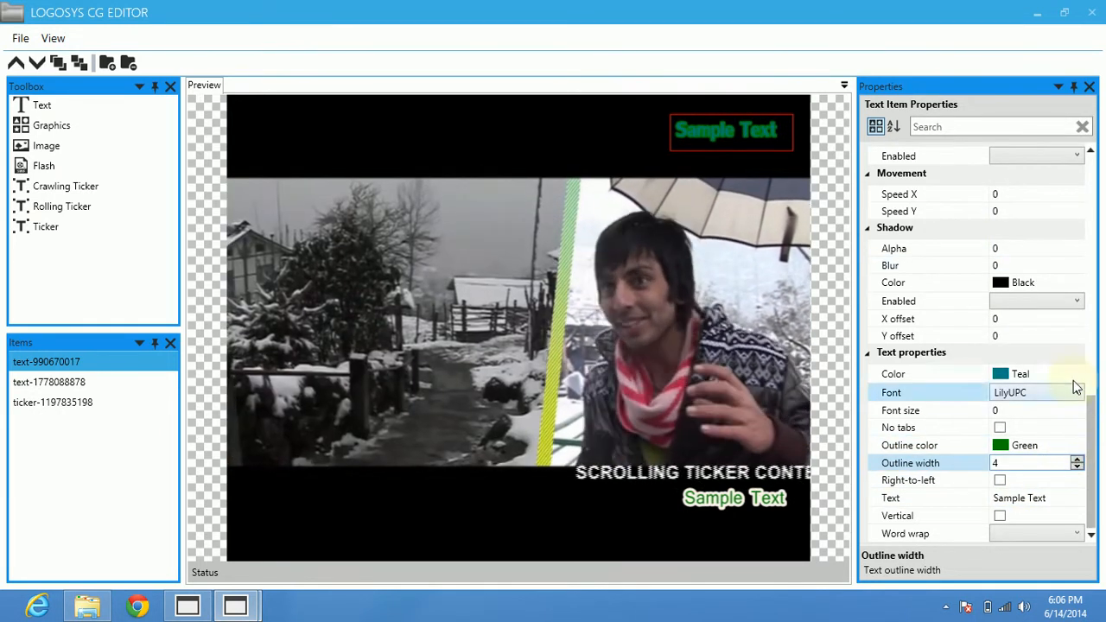
Set the upper-right text's color to SeaShell, then try it in the lower black bar and return it to the upper-right corner.
click(1077, 373)
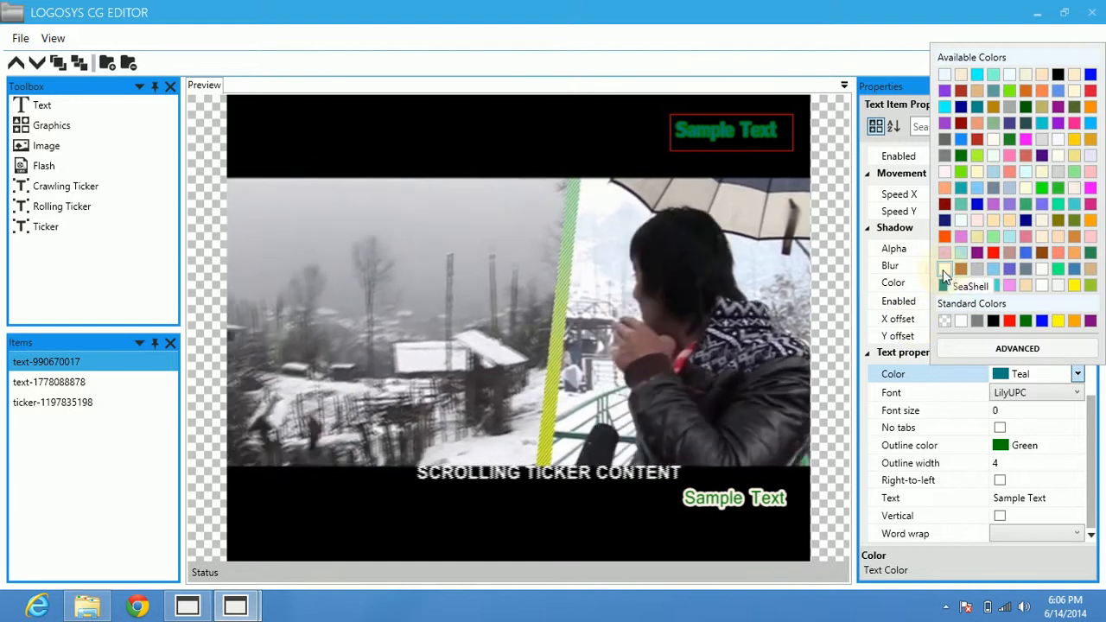
click(944, 270)
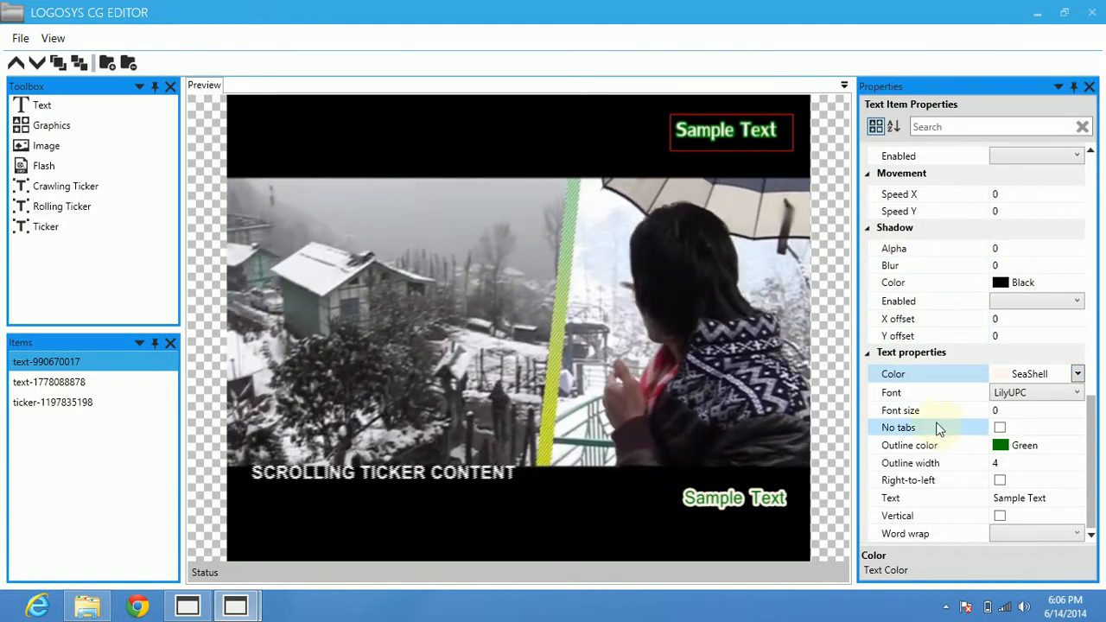
drag(739, 138, 614, 525)
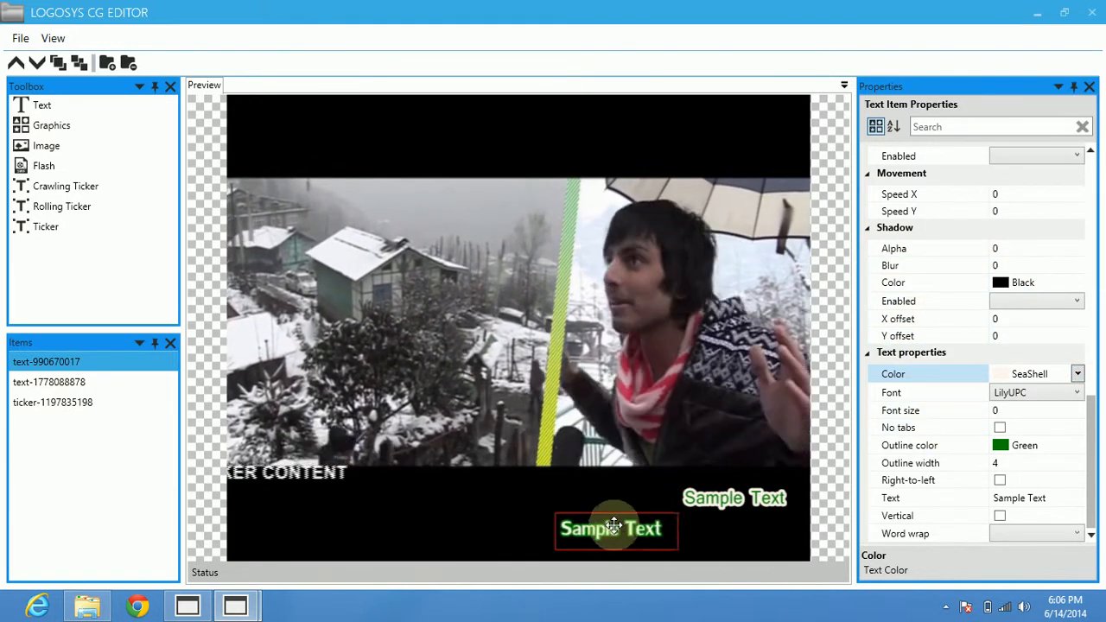
drag(752, 528, 724, 130)
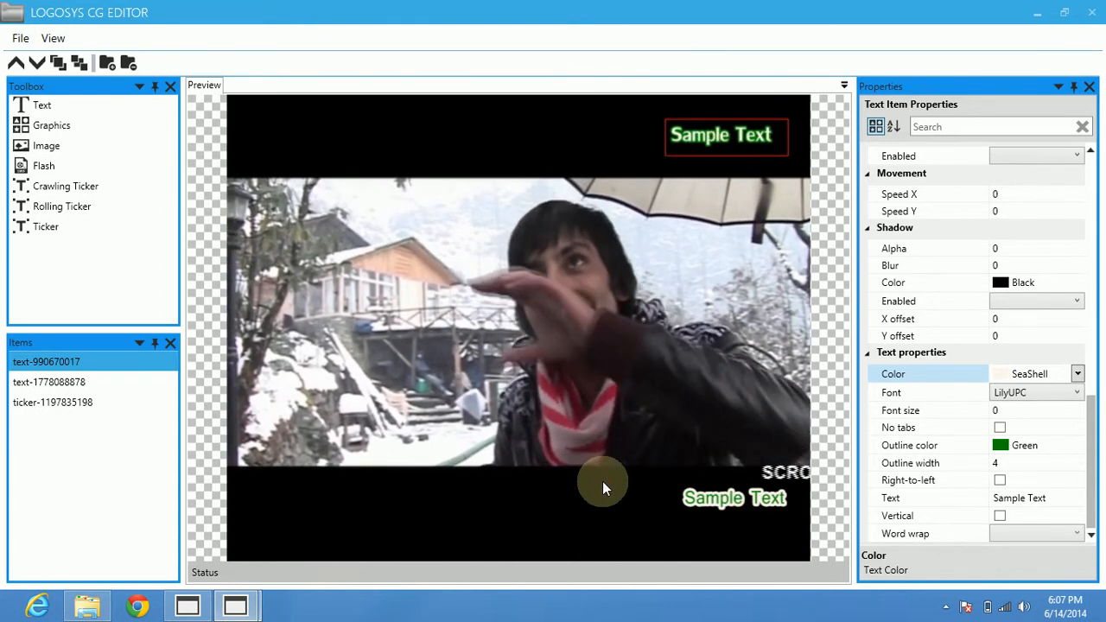
Set the background color of the scrolling ticker to Green and look through its remaining properties.
click(603, 481)
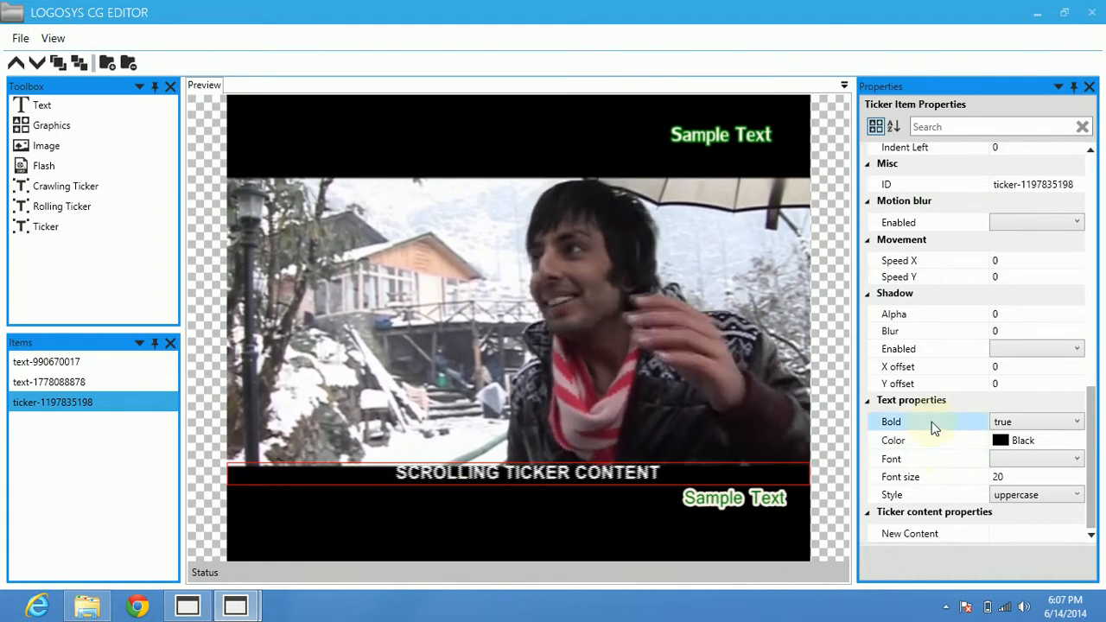
scroll(1091, 424, up, 15)
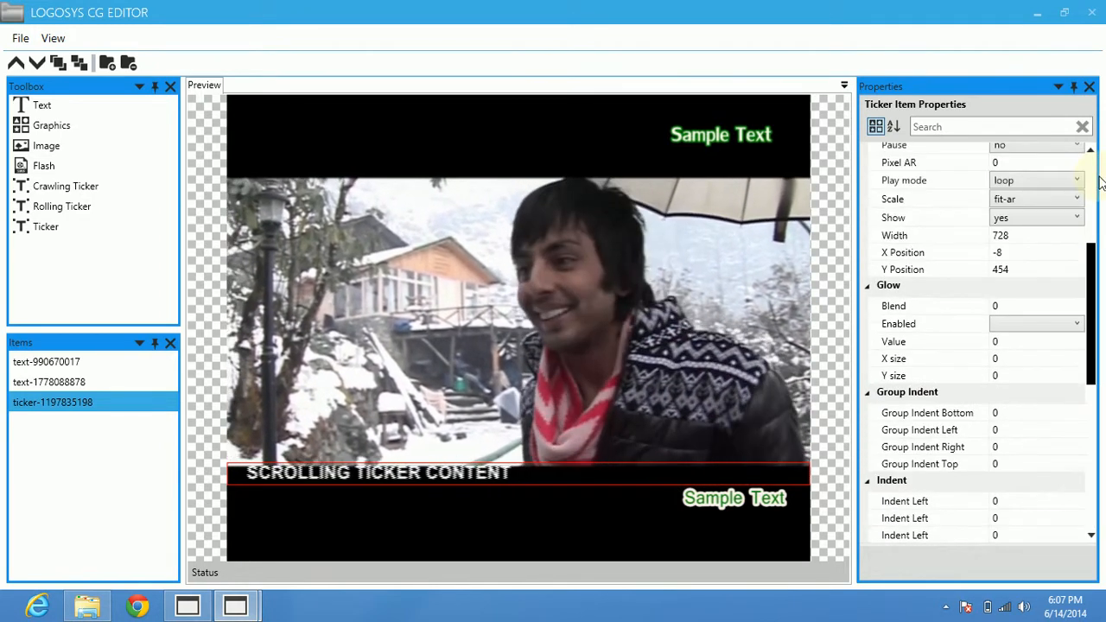
drag(1100, 102, 1096, 101)
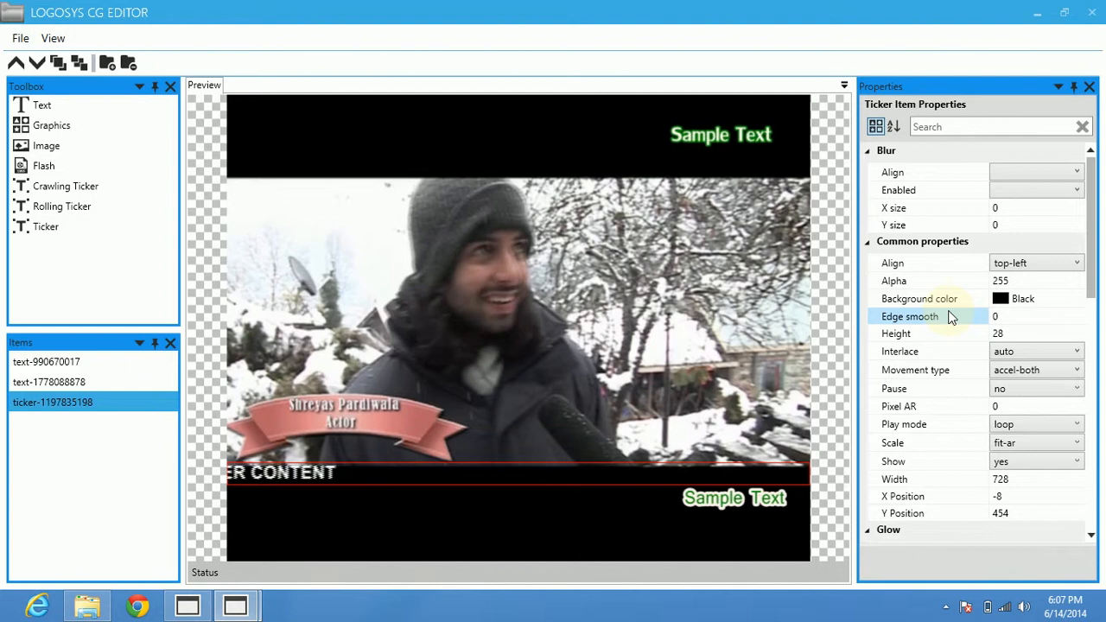
click(1020, 301)
click(1020, 304)
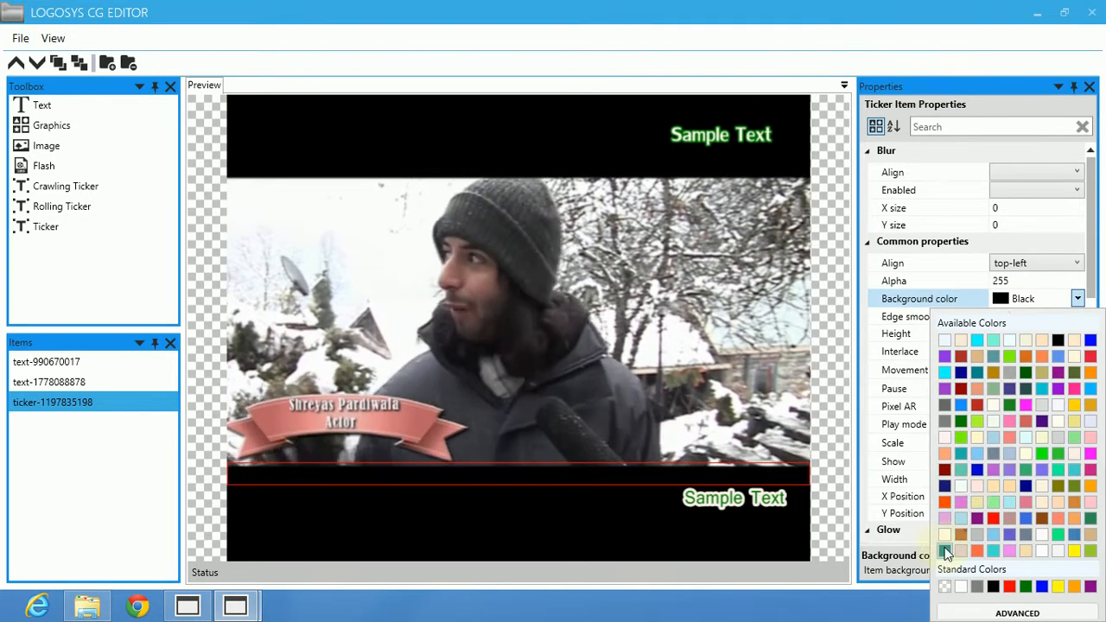
click(962, 423)
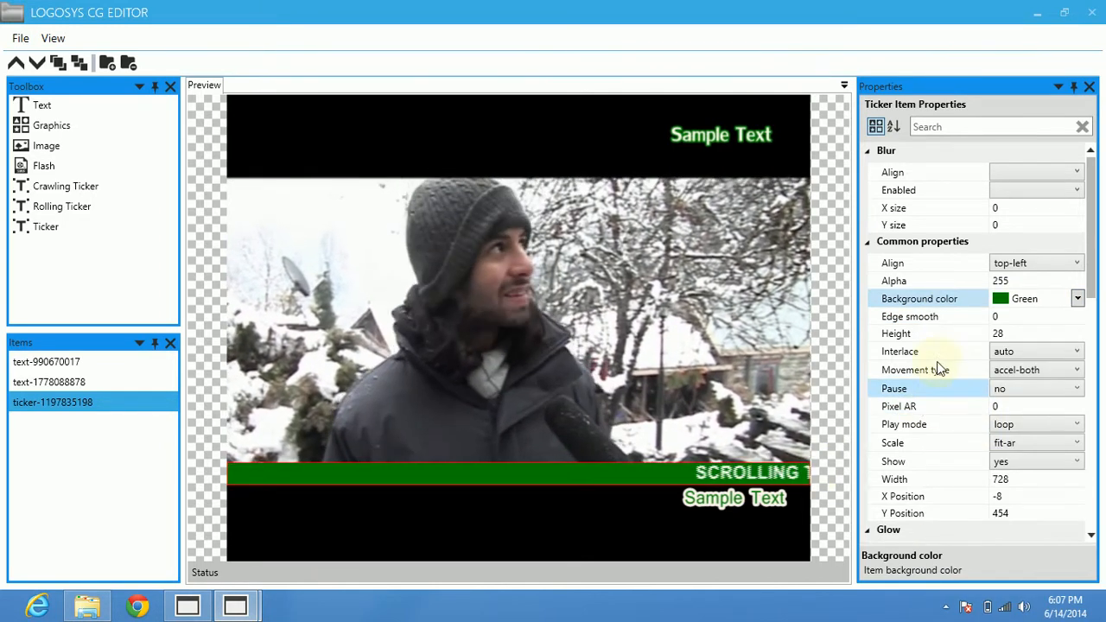
scroll(943, 388, down, 7)
scroll(949, 493, down, 4)
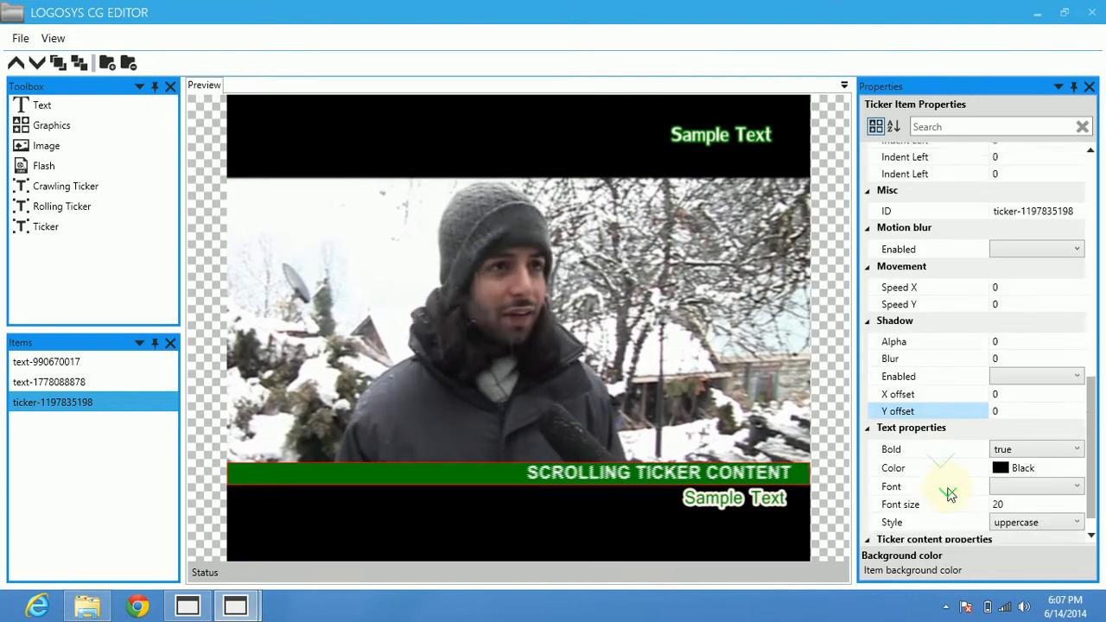
scroll(955, 484, up, 10)
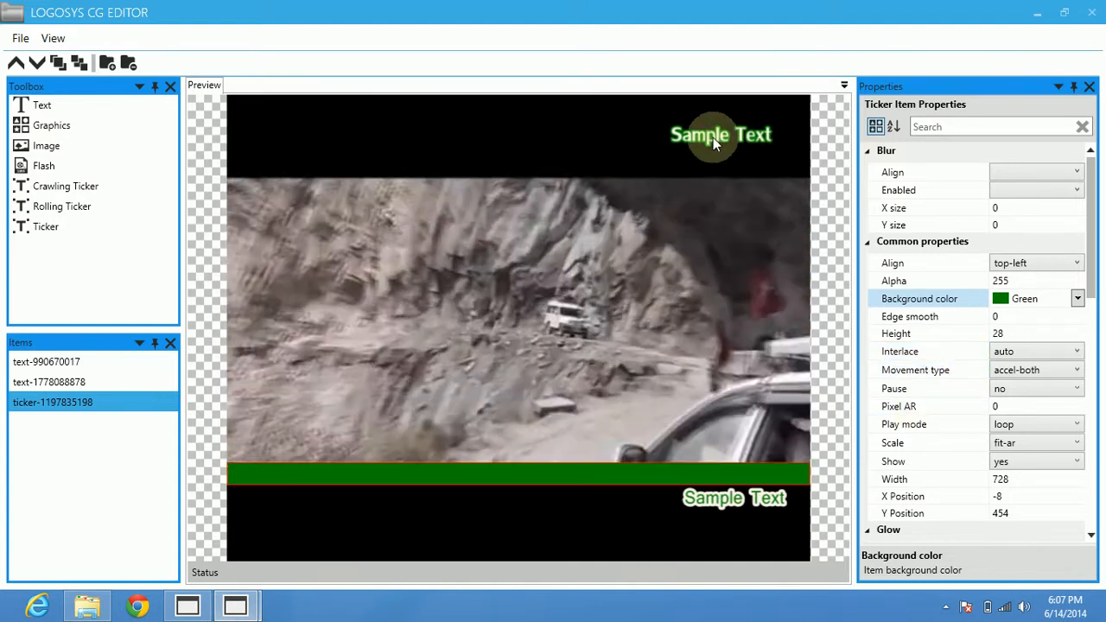
Move the upper-right text item onto the video area and enlarge it to about 257 wide by 116 high.
click(697, 137)
drag(696, 138, 561, 266)
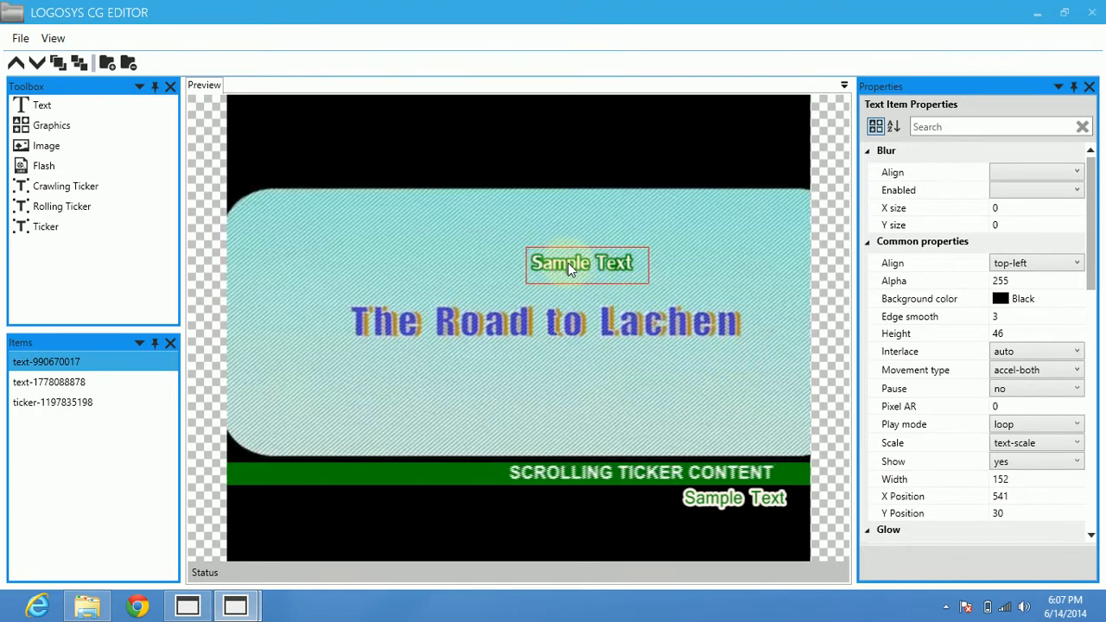
drag(568, 283, 554, 344)
drag(652, 285, 734, 291)
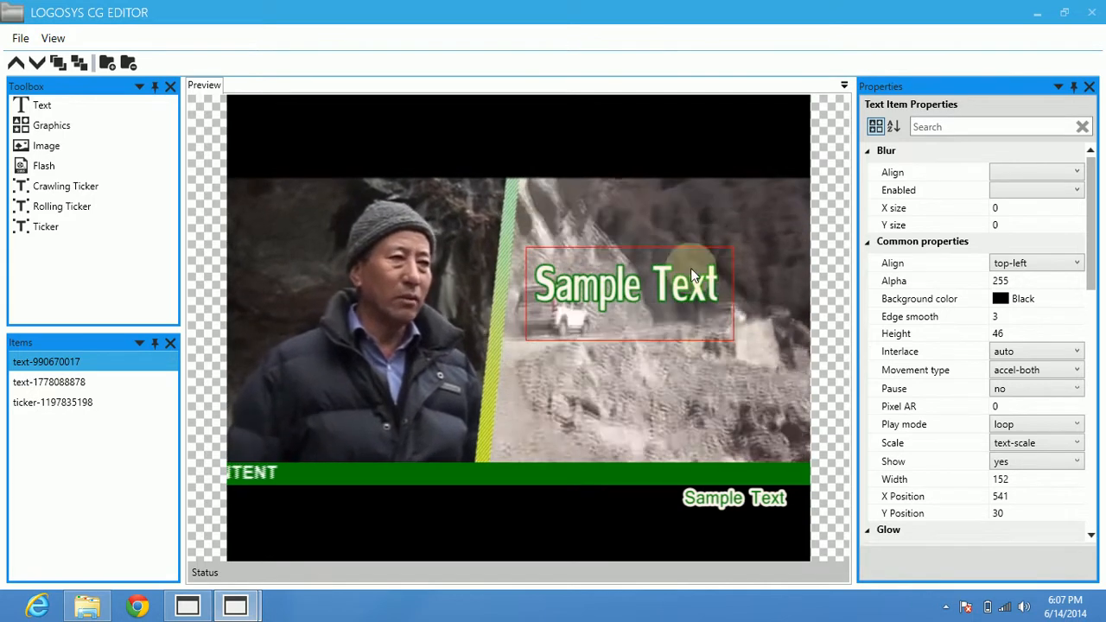
Set the enlarged text item's Alpha to 50 and deselect it to view the transparency over the video.
click(932, 281)
click(1021, 281)
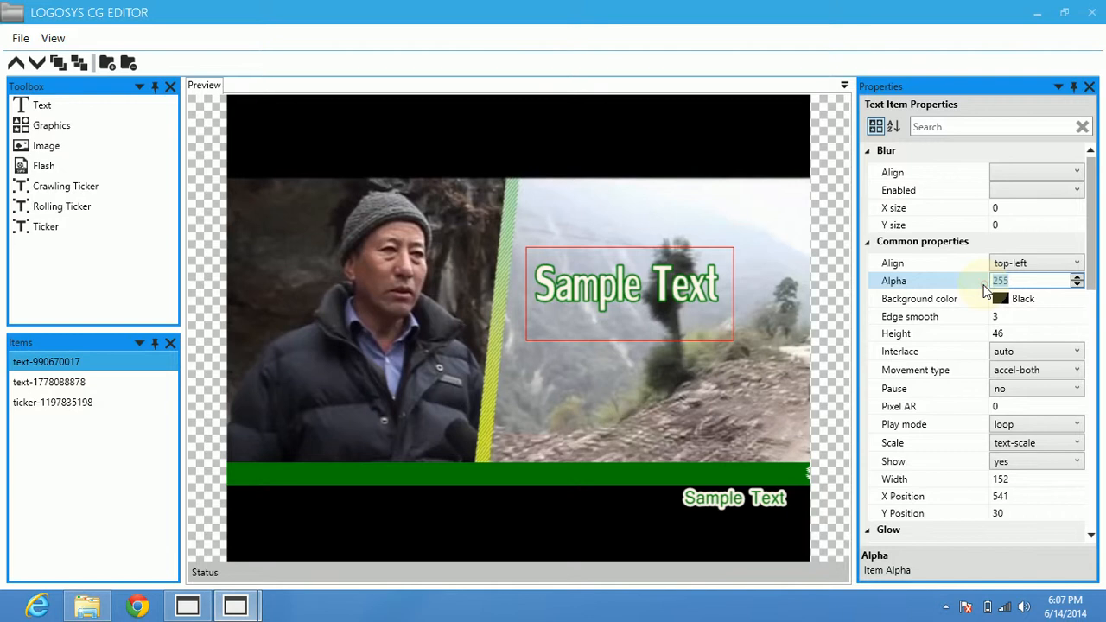
text(50)
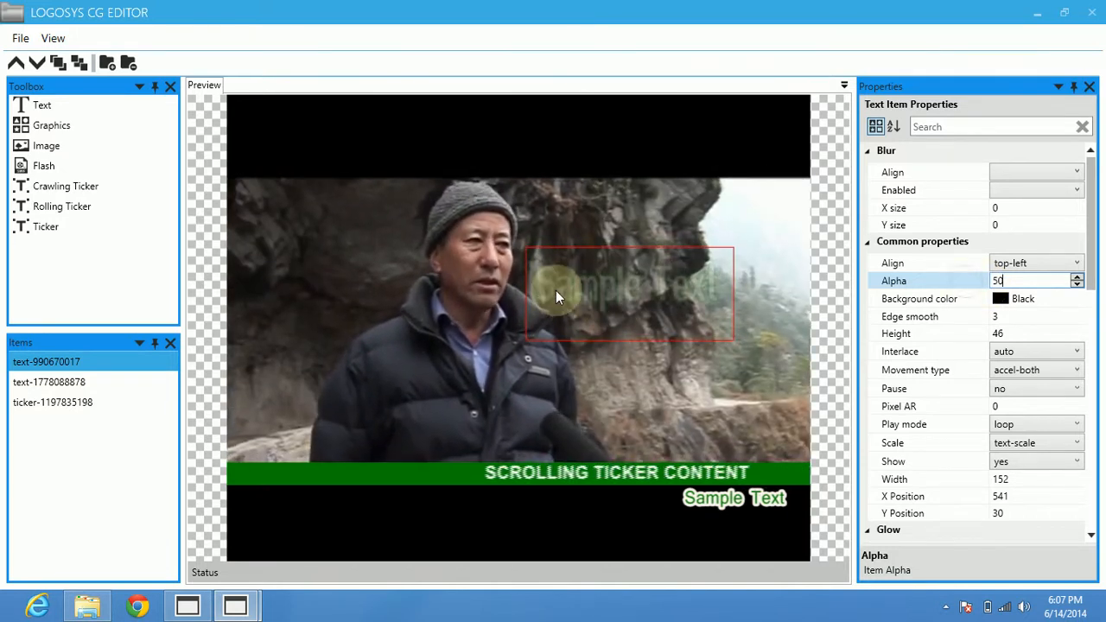
click(451, 236)
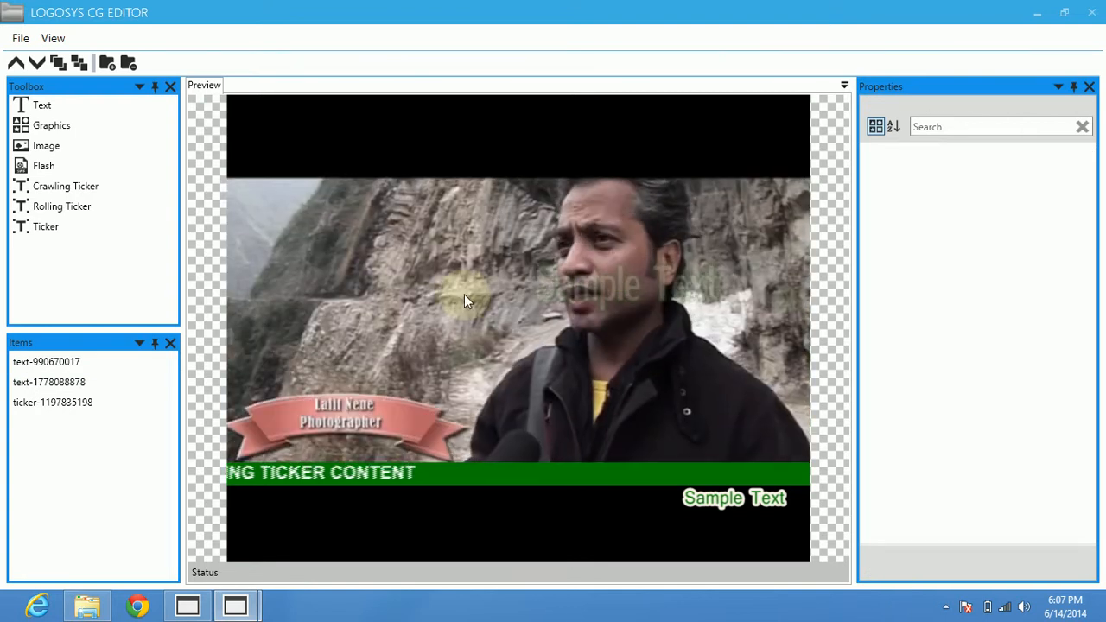
Select the transparent text, the ticker and the lower-right text in turn to compare their properties.
click(616, 294)
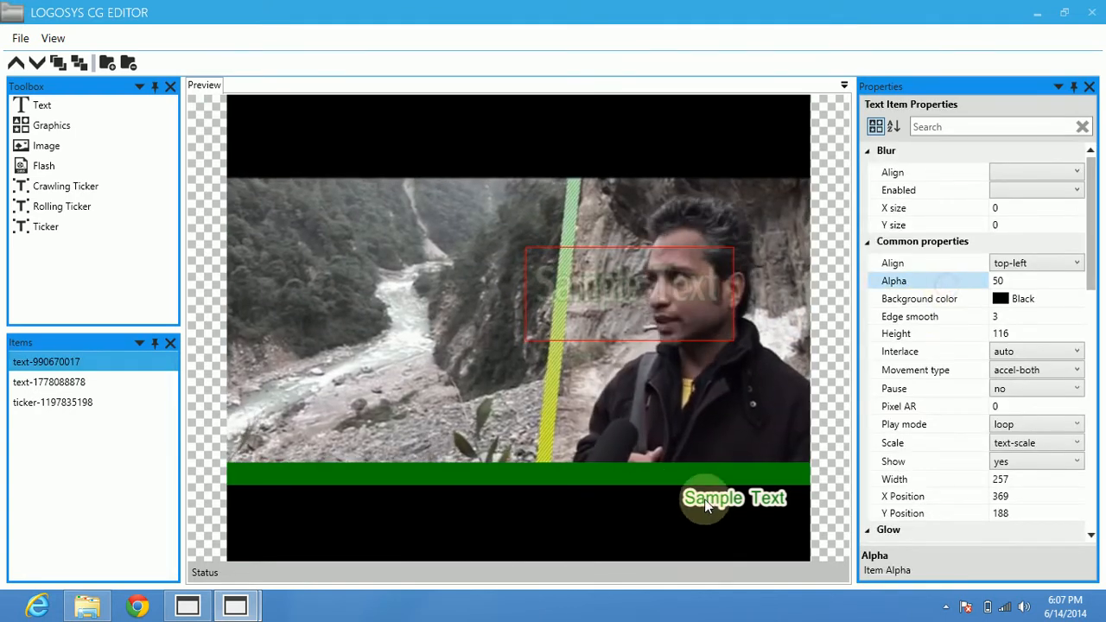
click(581, 476)
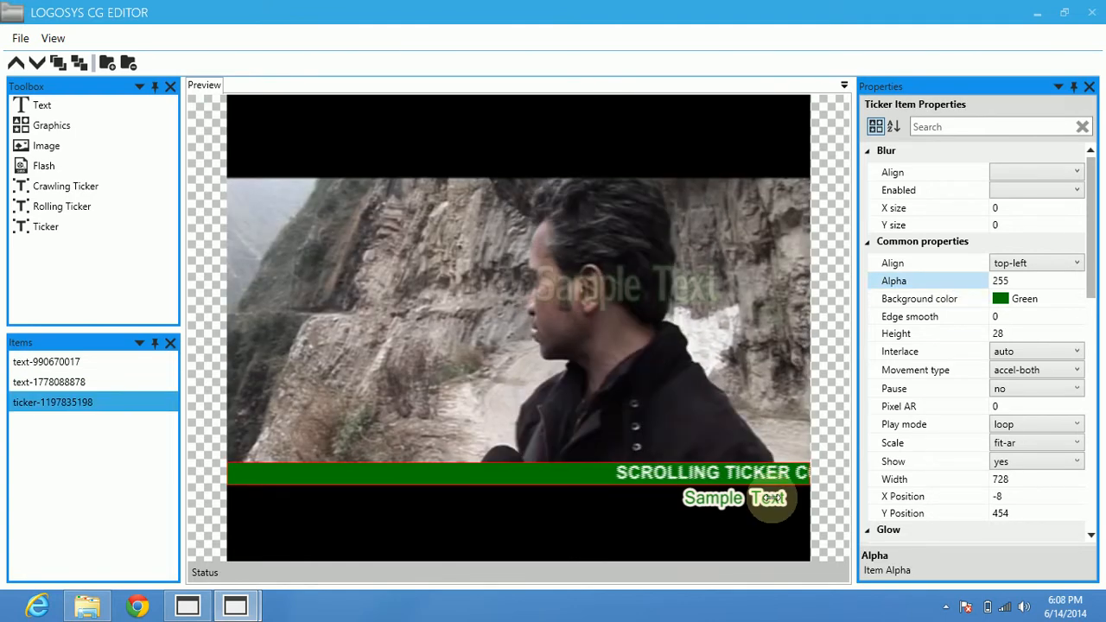
click(743, 506)
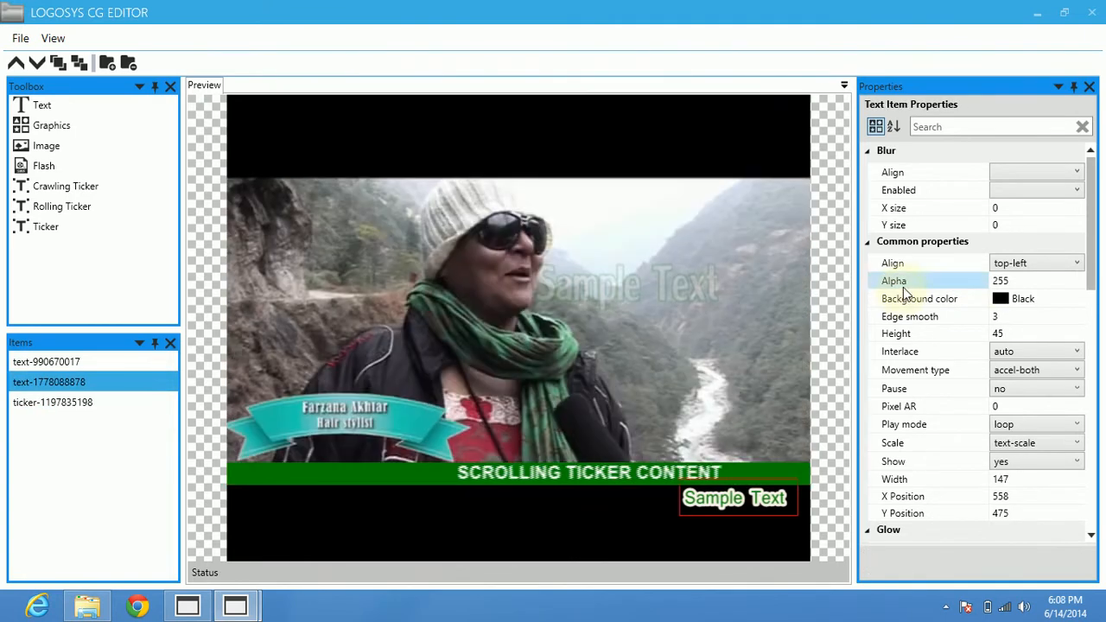
Replace the transparent text item's content with "LOGOSYS PLAYOUT".
click(615, 278)
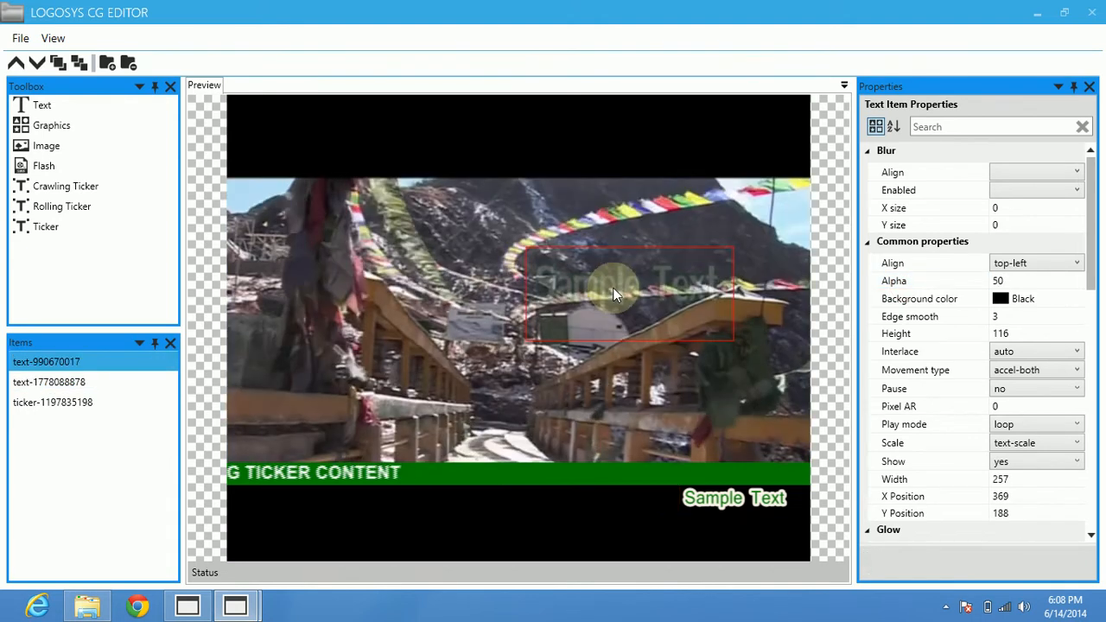
double_click(613, 289)
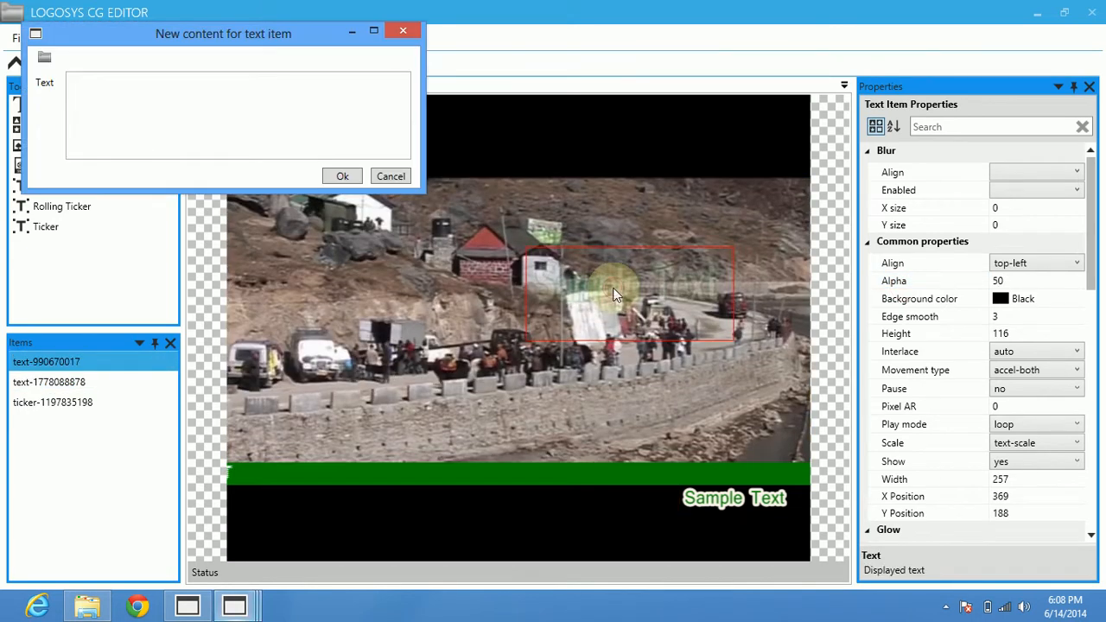
text(L)
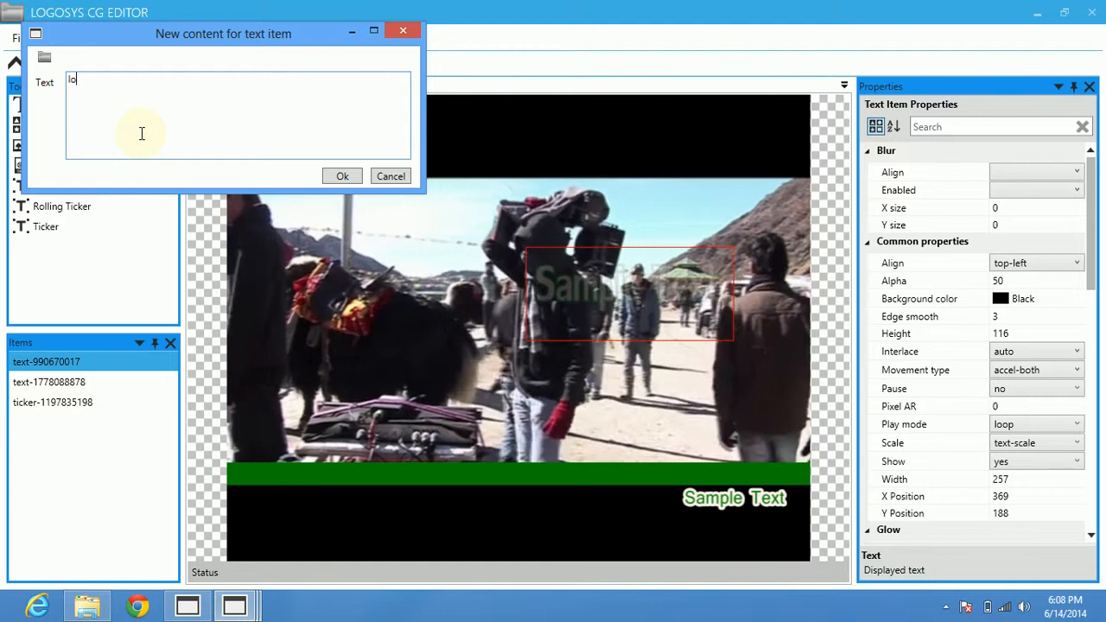
key(BackSpace)
text(LGOOSYS)
key(BackSpace)
key(BackSpace)
key(BackSpace)
key(BackSpace)
key(BackSpace)
key(BackSpace)
key(BackSpace)
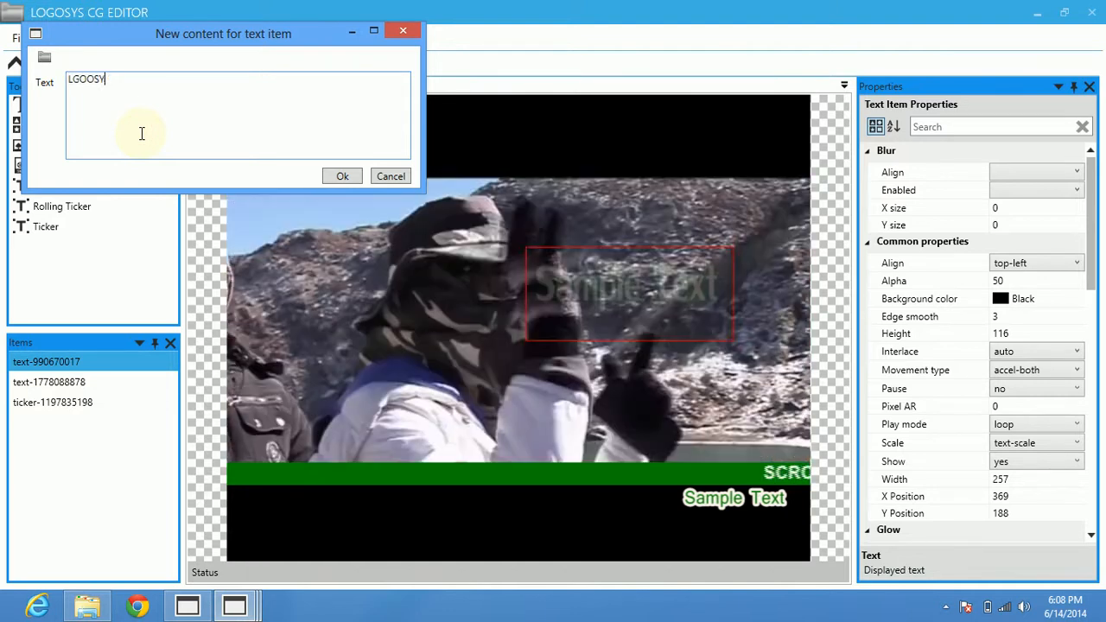
text(LOGOSYS PLAYOUT)
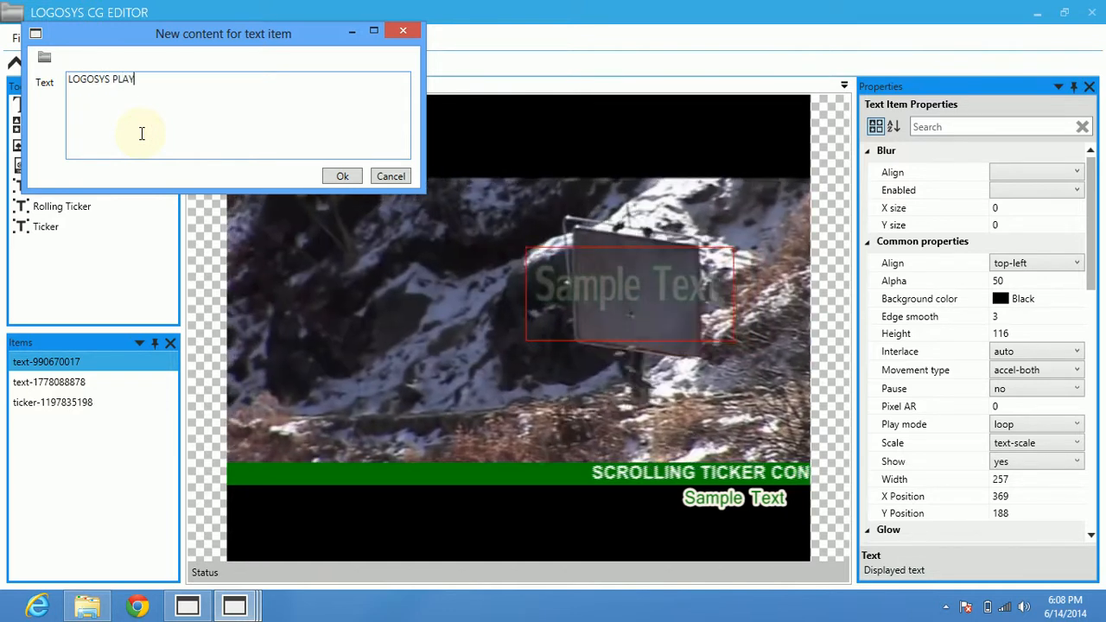
click(339, 176)
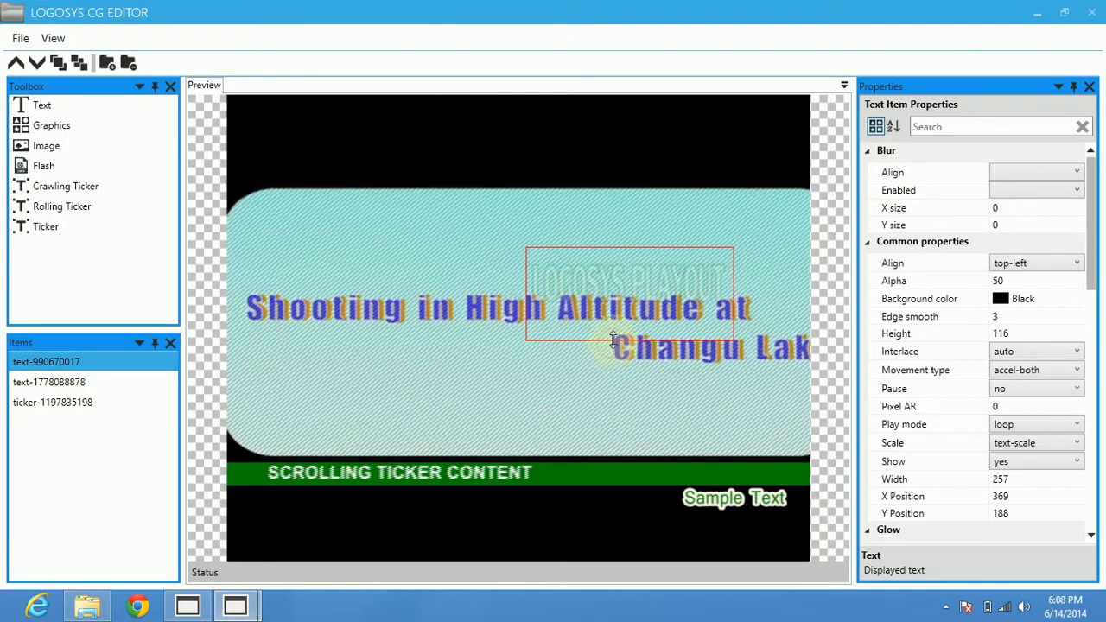
Reduce the LOGOSYS PLAYOUT text item's height to about 100 and reposition it slightly further left over the video.
drag(602, 267, 573, 260)
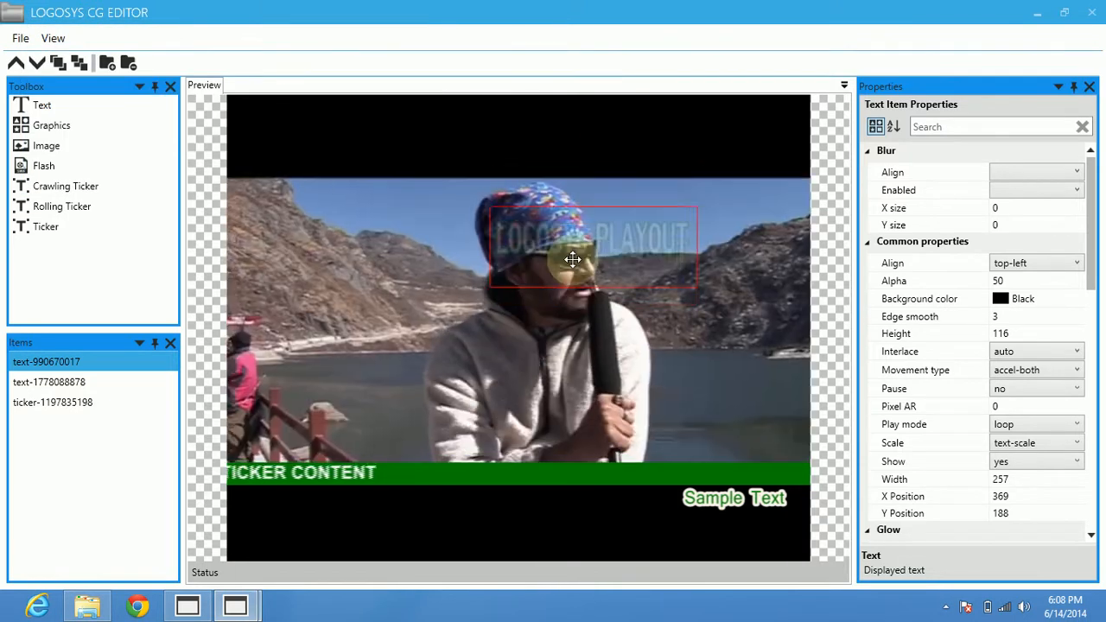
click(424, 297)
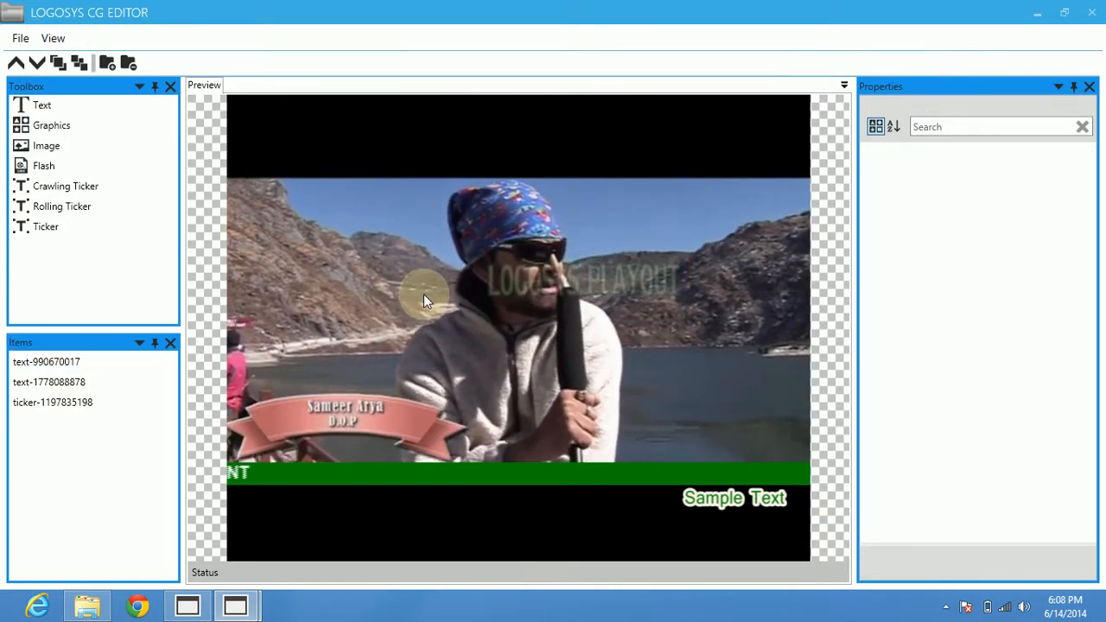
click(578, 296)
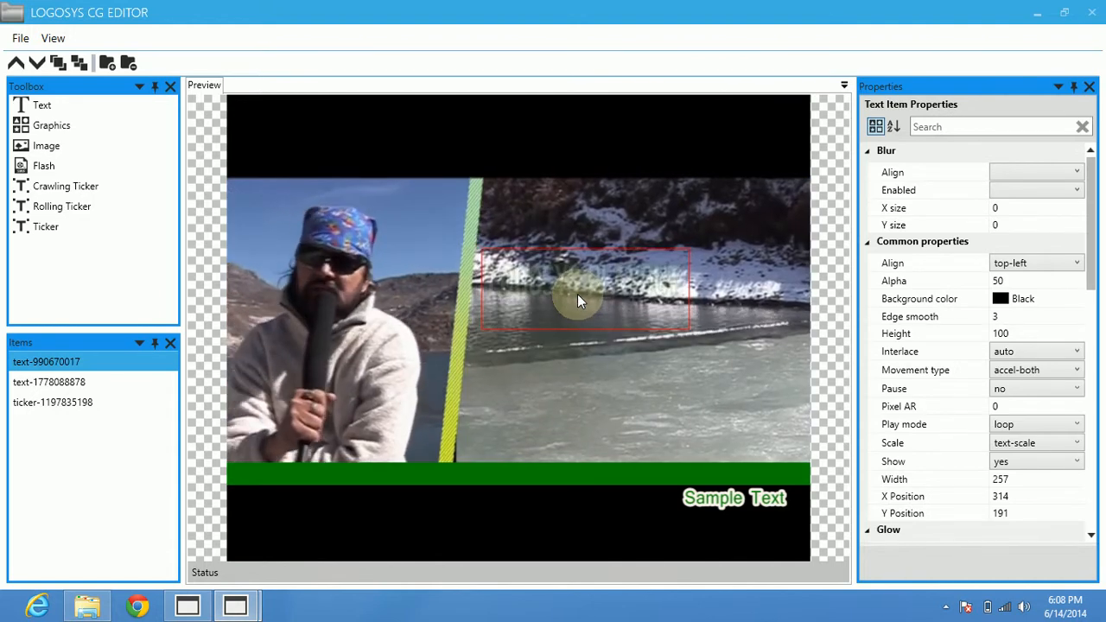
drag(578, 295, 588, 286)
Set the LOGOSYS PLAYOUT text item's Alpha to 100 and look through its common properties.
click(1016, 316)
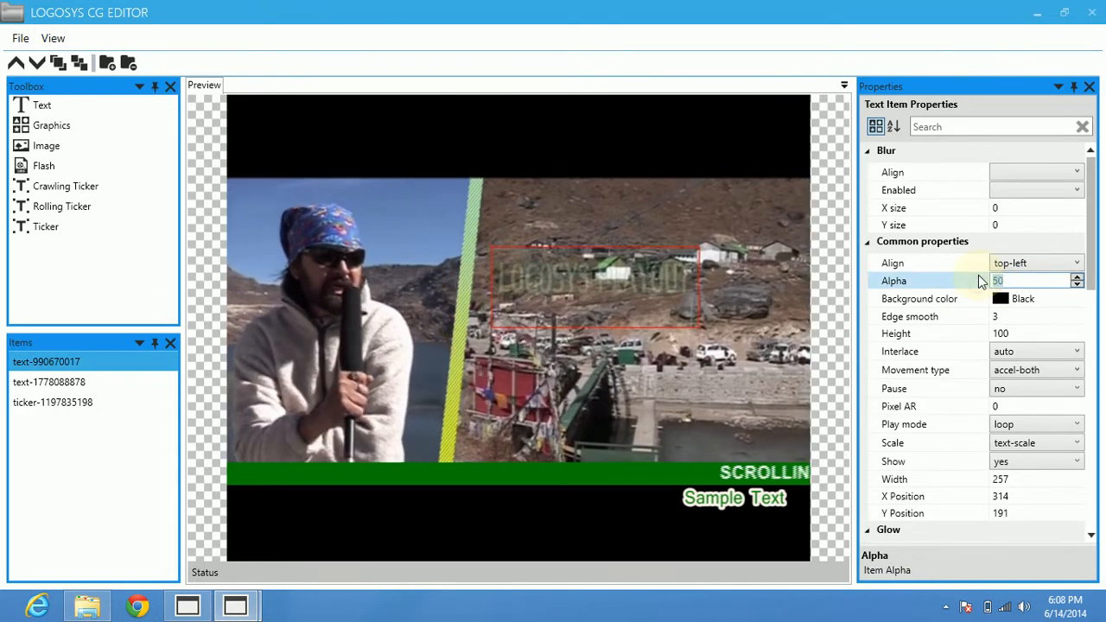
text(100)
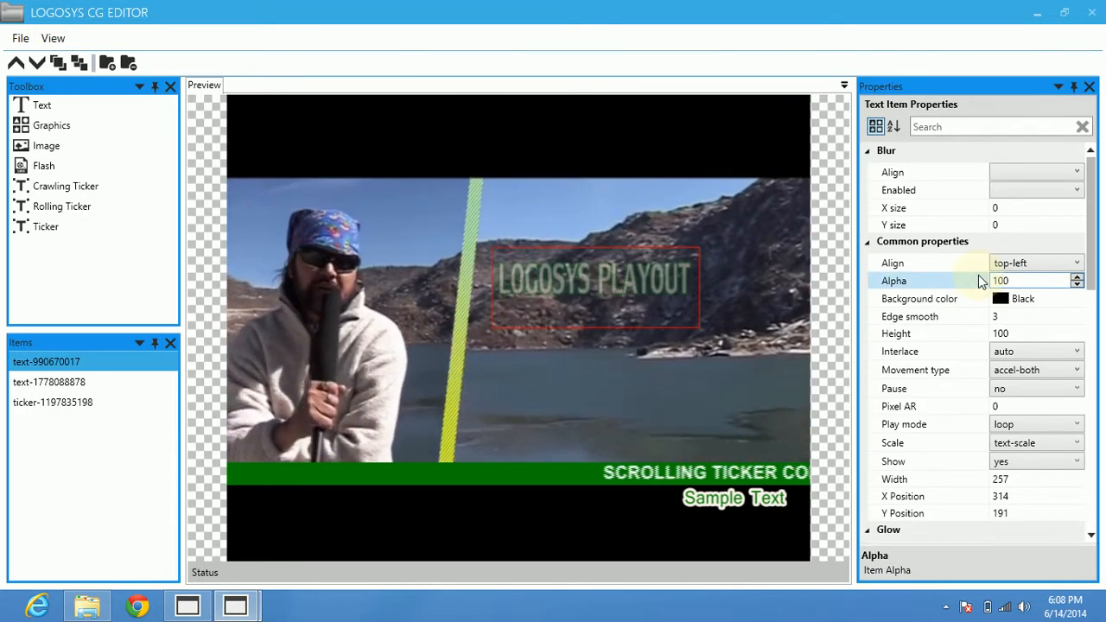
click(908, 298)
click(920, 316)
scroll(933, 330, down, 1)
scroll(933, 331, down, 5)
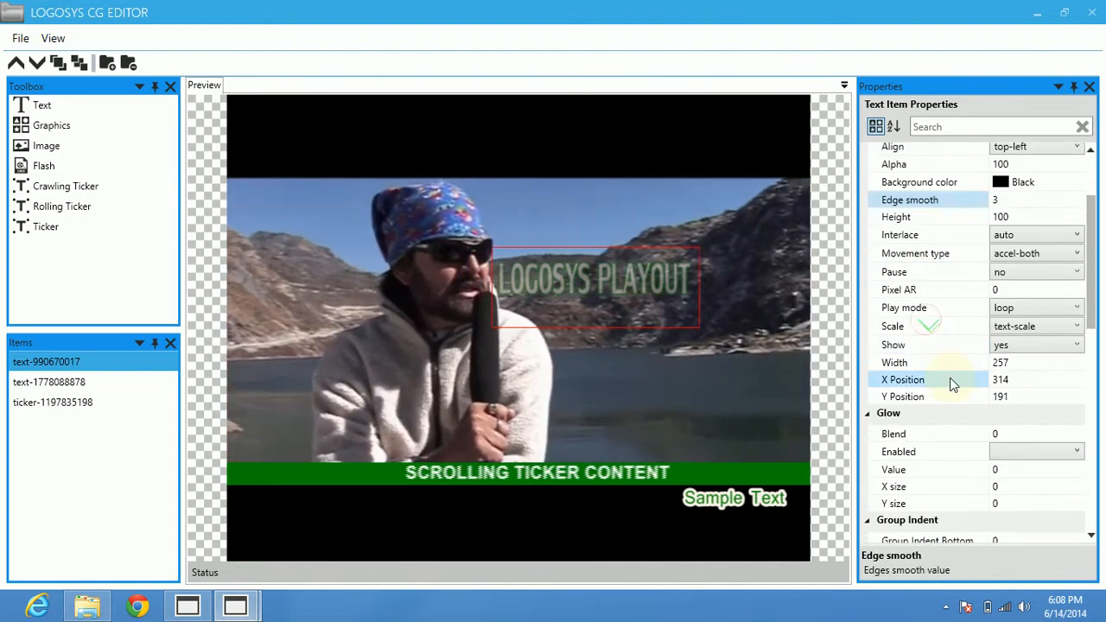
Set the LOGOSYS PLAYOUT text item's movement to Speed X 3 and Speed Y 1.
scroll(990, 445, down, 7)
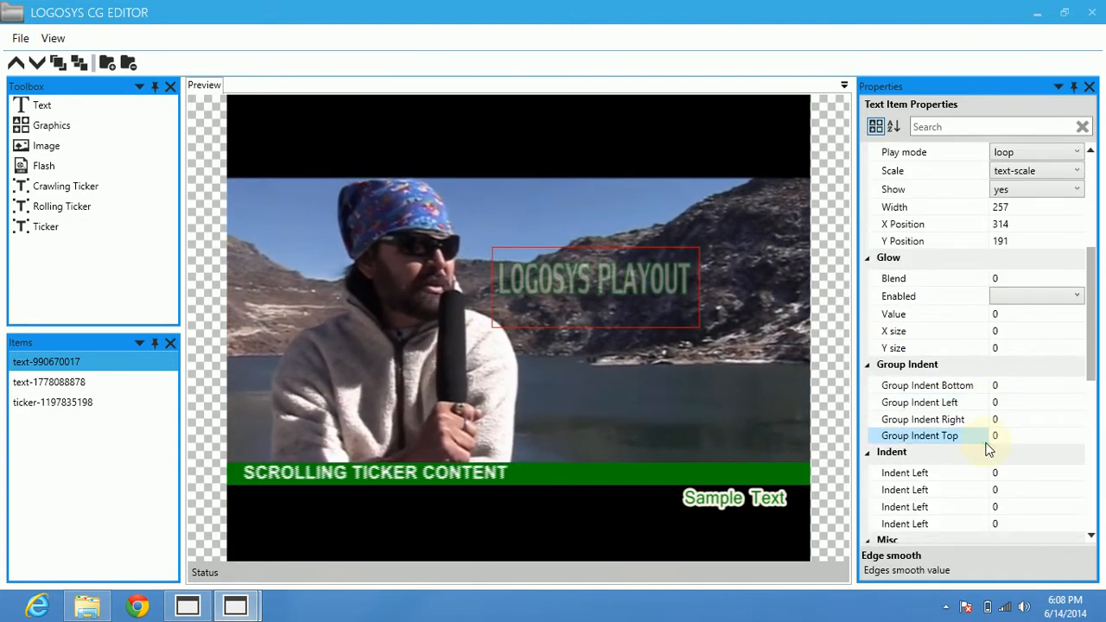
click(926, 370)
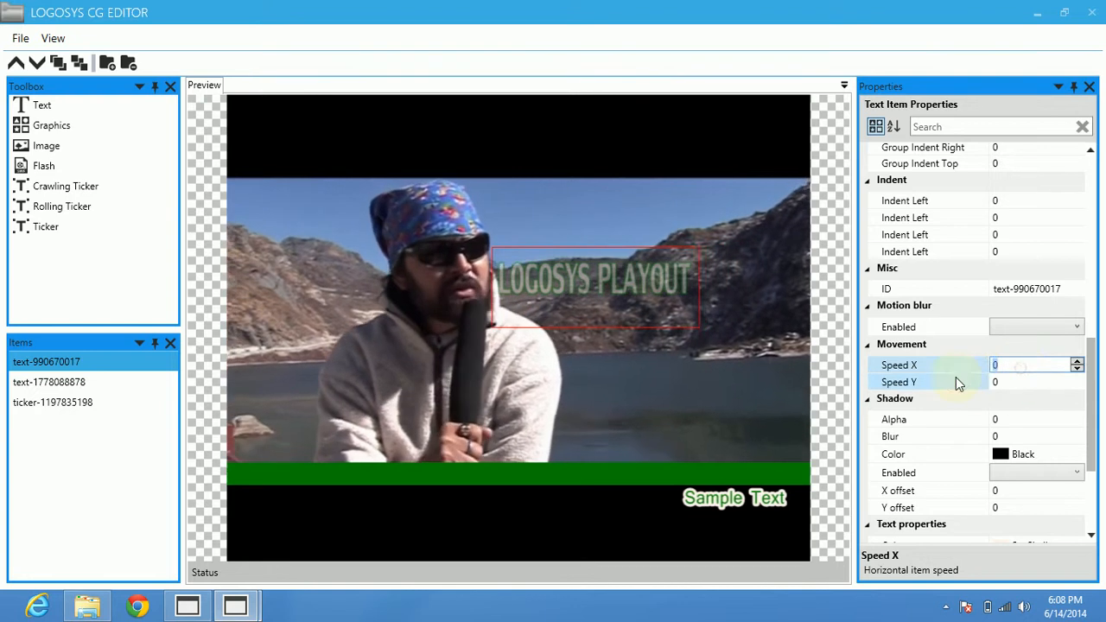
click(956, 379)
click(1019, 369)
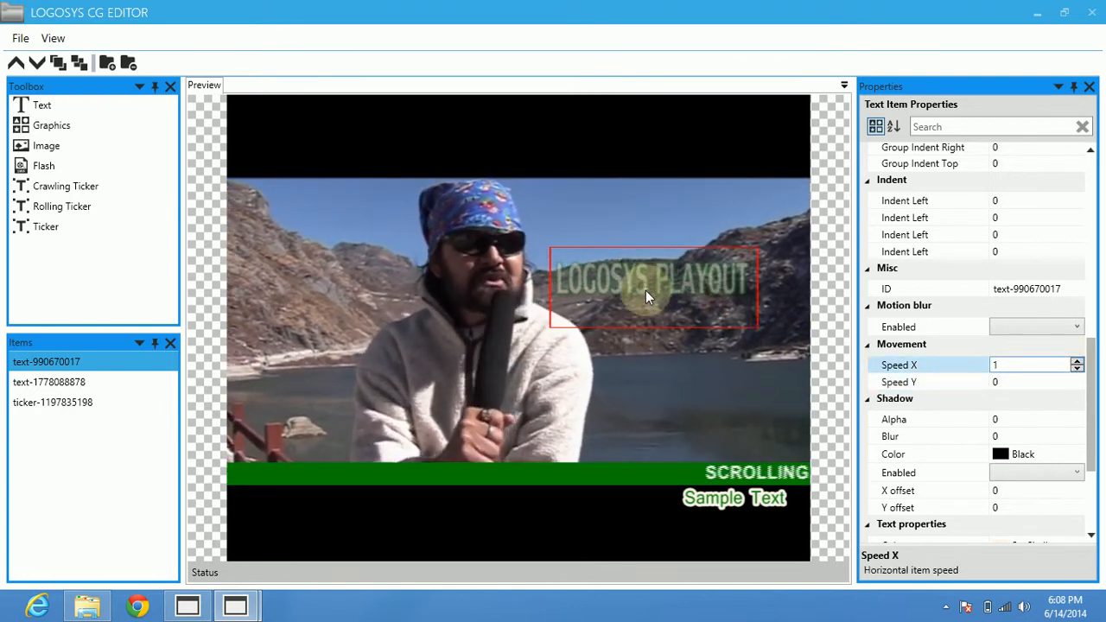
click(1078, 362)
click(1078, 362)
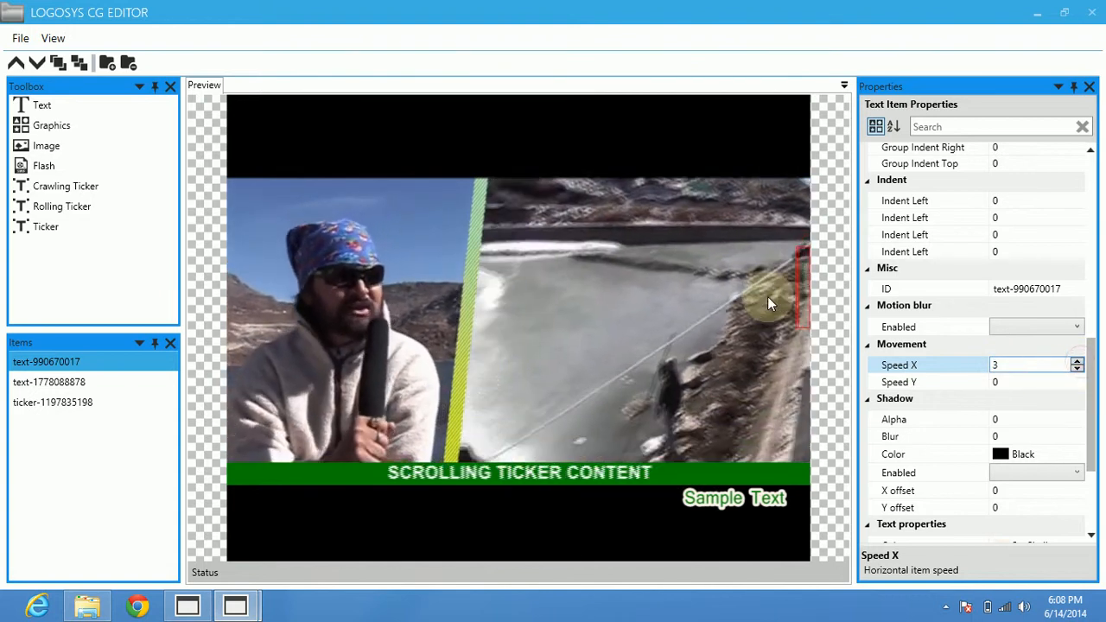
click(922, 382)
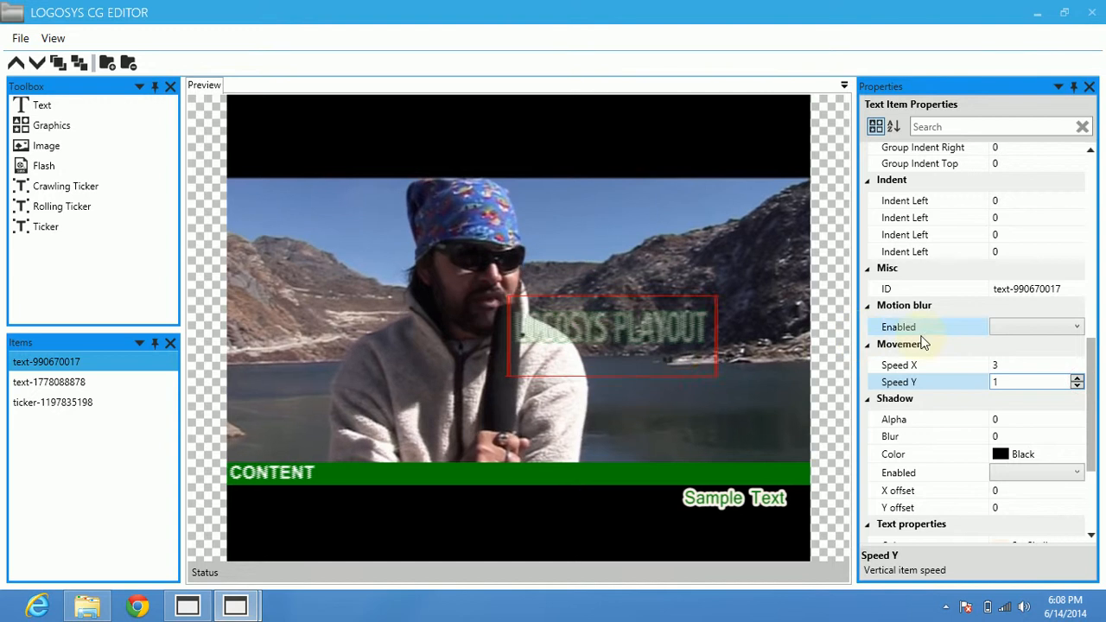
click(691, 276)
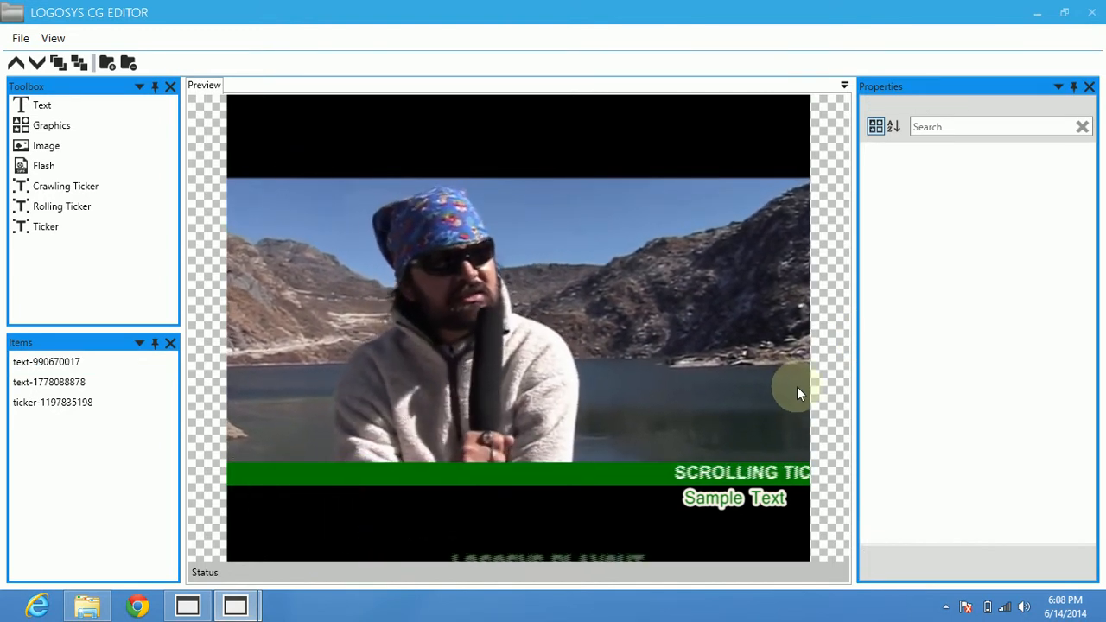
Review the movement properties of the Sample Text item and of the scrolling ticker.
click(729, 498)
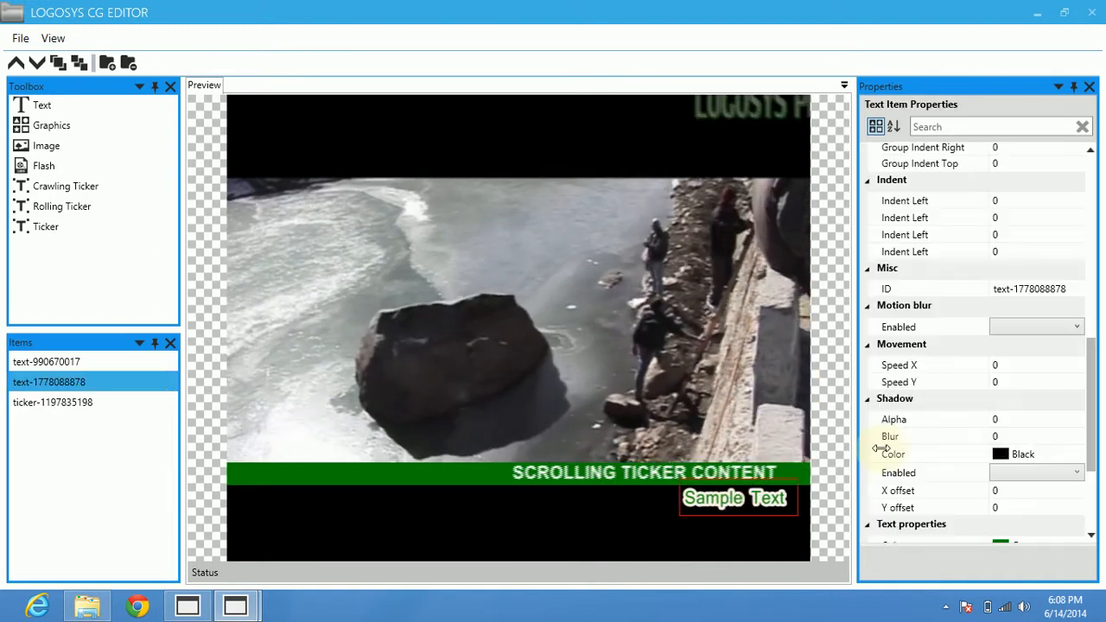
click(903, 367)
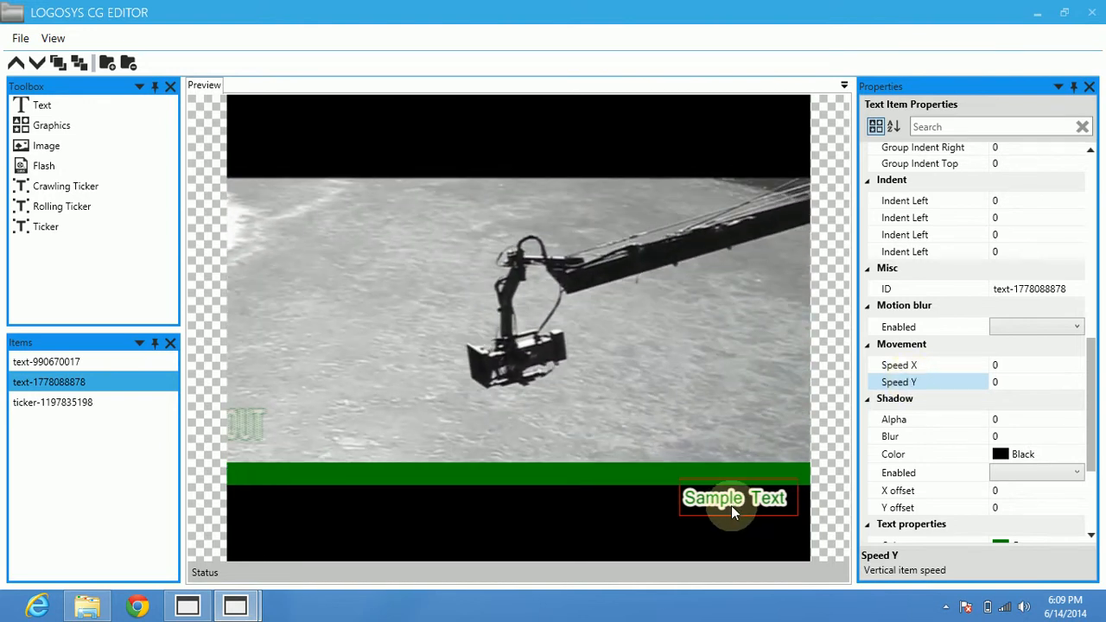
click(602, 476)
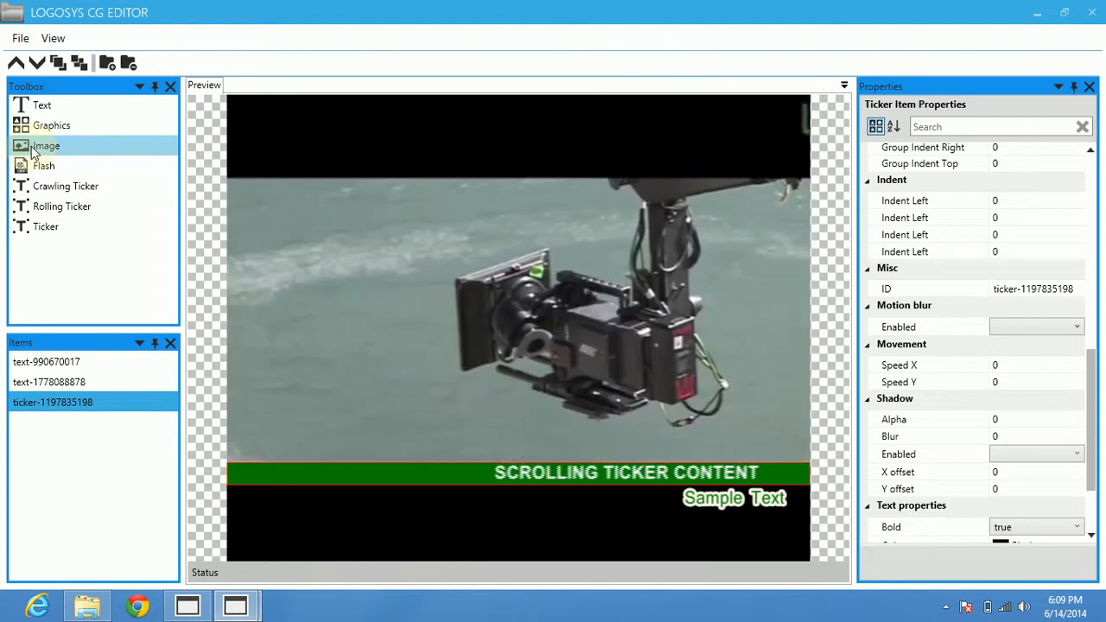
Insert the ICON 2 image, shrink it to a small icon and place it in the upper-left black band of the video.
drag(267, 212, 310, 227)
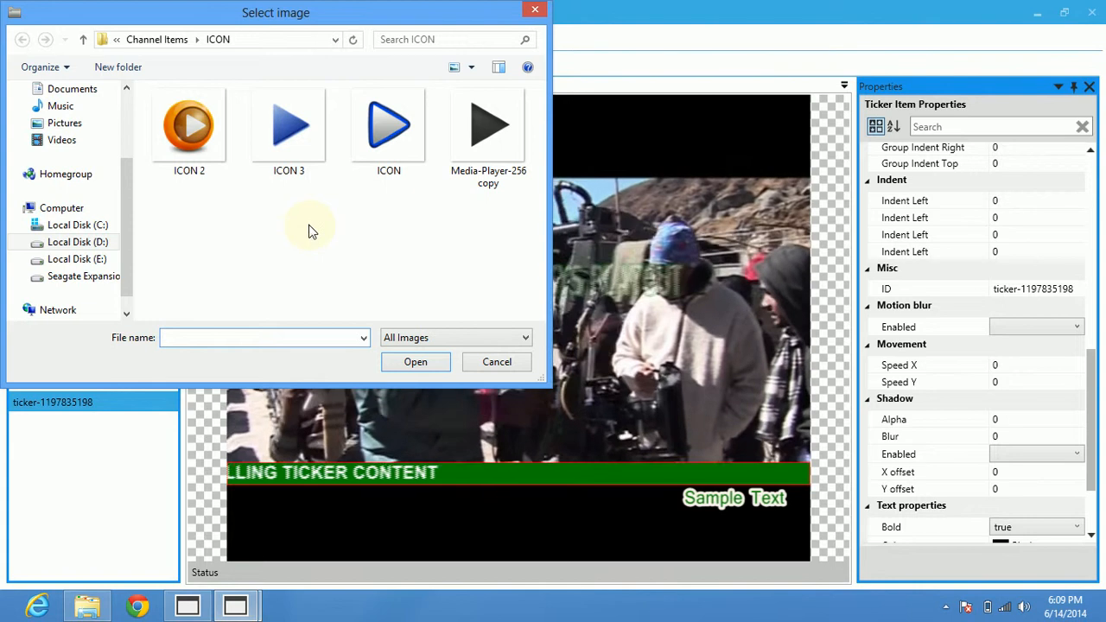
double_click(189, 125)
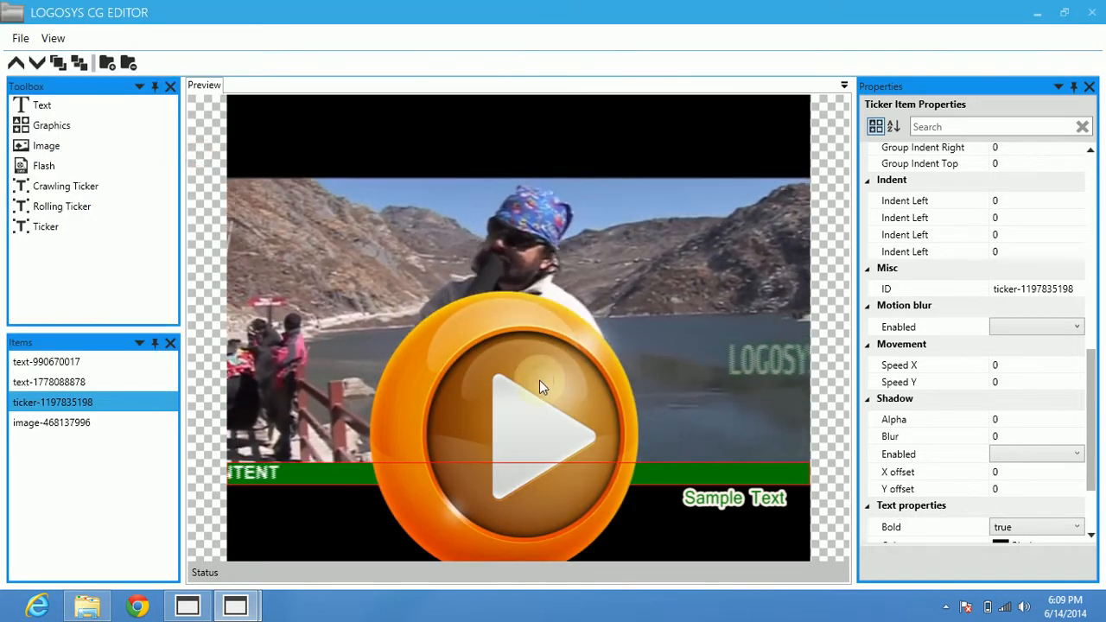
click(539, 381)
drag(460, 233, 462, 388)
drag(481, 484, 475, 187)
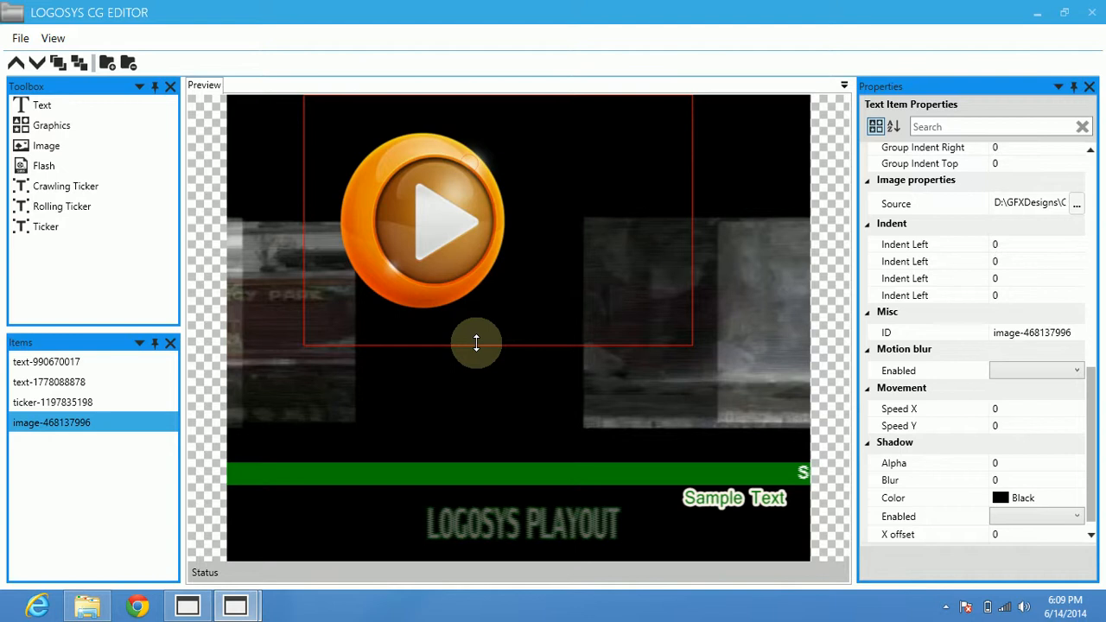
drag(477, 341, 442, 146)
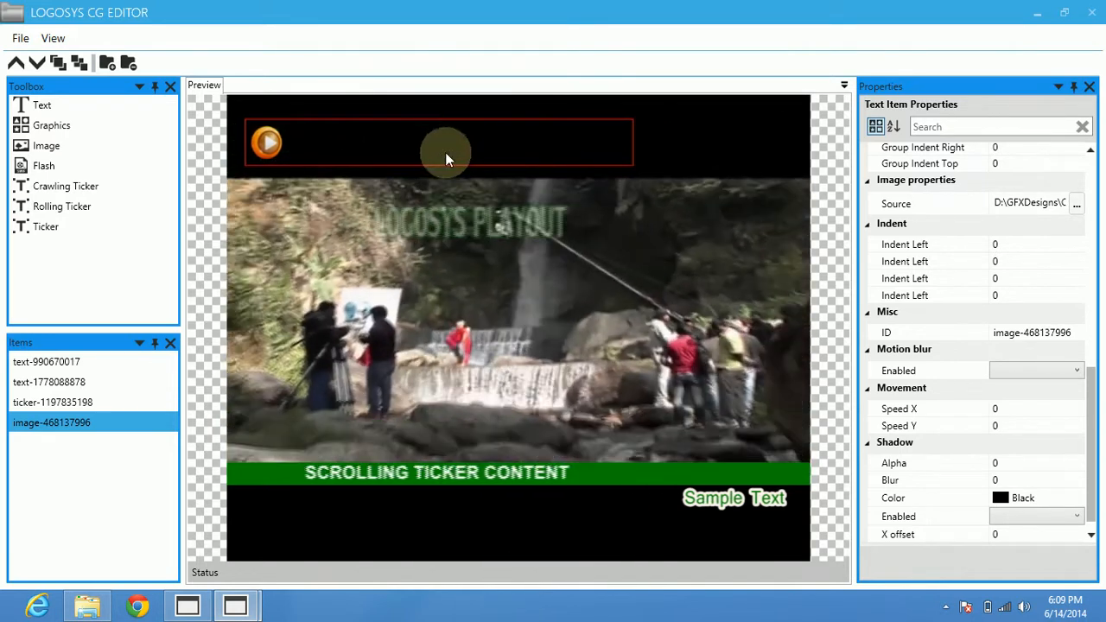
click(210, 169)
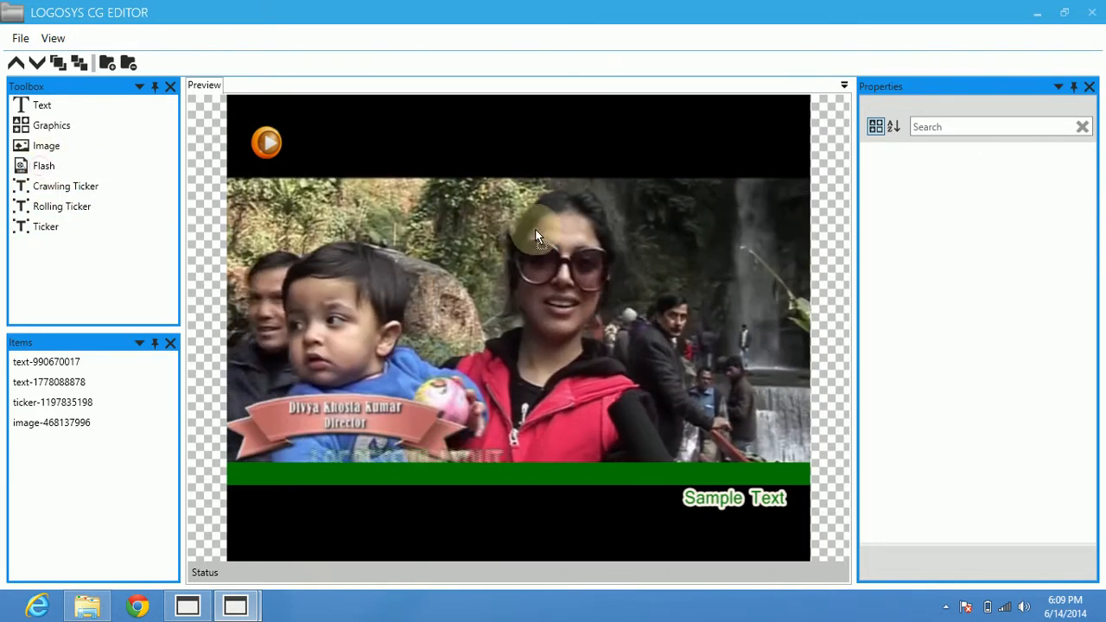
Insert the Flash file "cartoon corner-scoup-red" from the Channel Items folder onto the video.
click(567, 234)
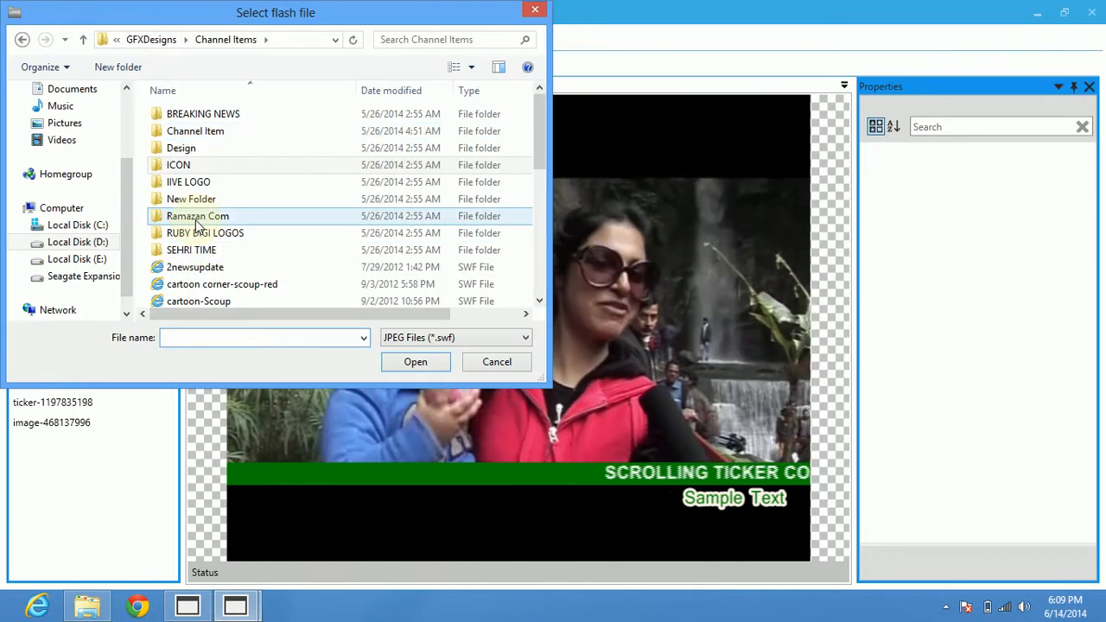
double_click(193, 149)
click(173, 39)
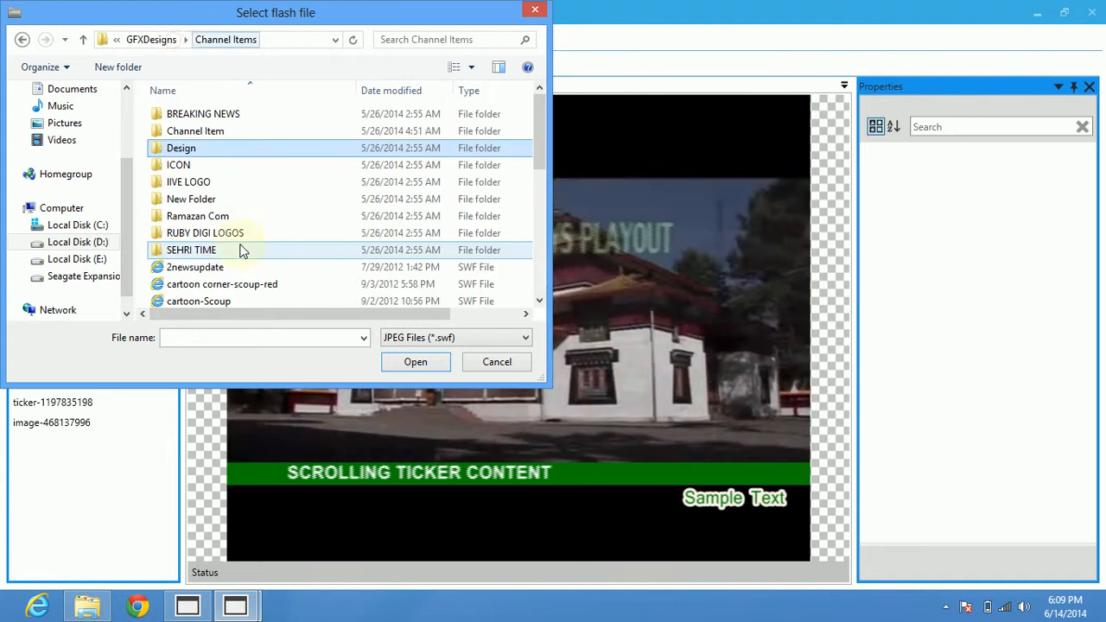
scroll(246, 251, down, 4)
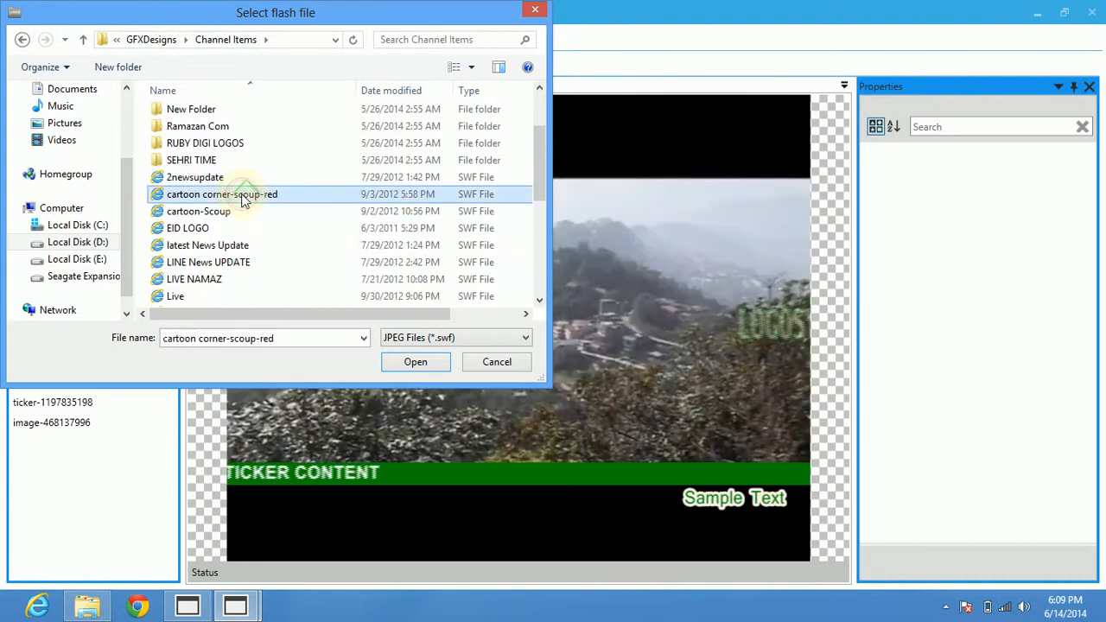
double_click(242, 194)
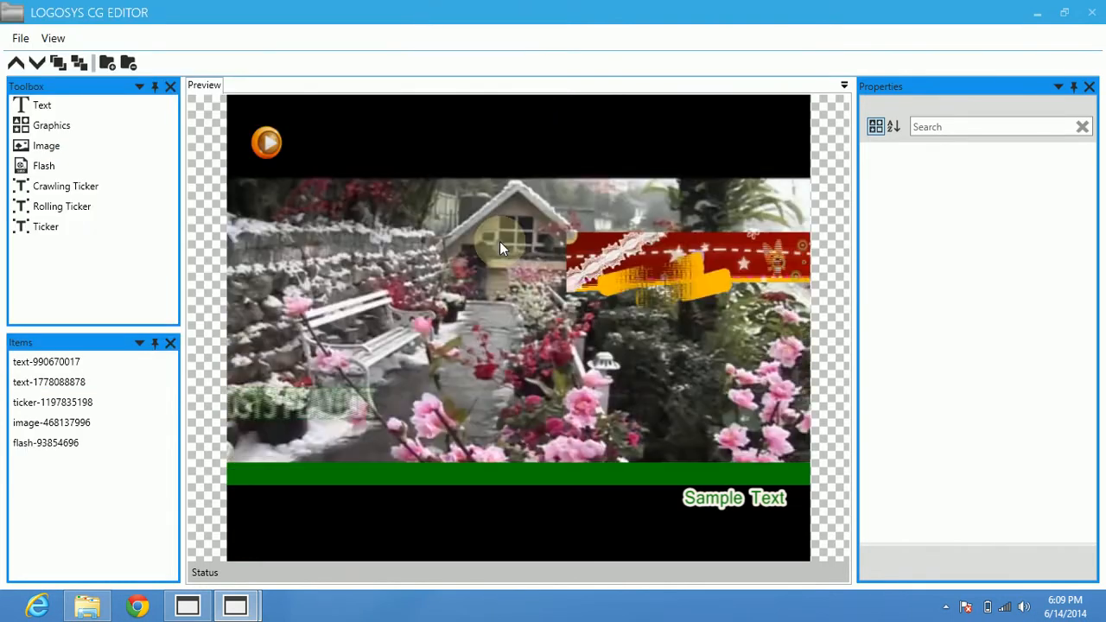
Position and size the cartoon corner Flash banner so it spans the upper black band of the video frame.
click(493, 253)
drag(492, 252, 313, 118)
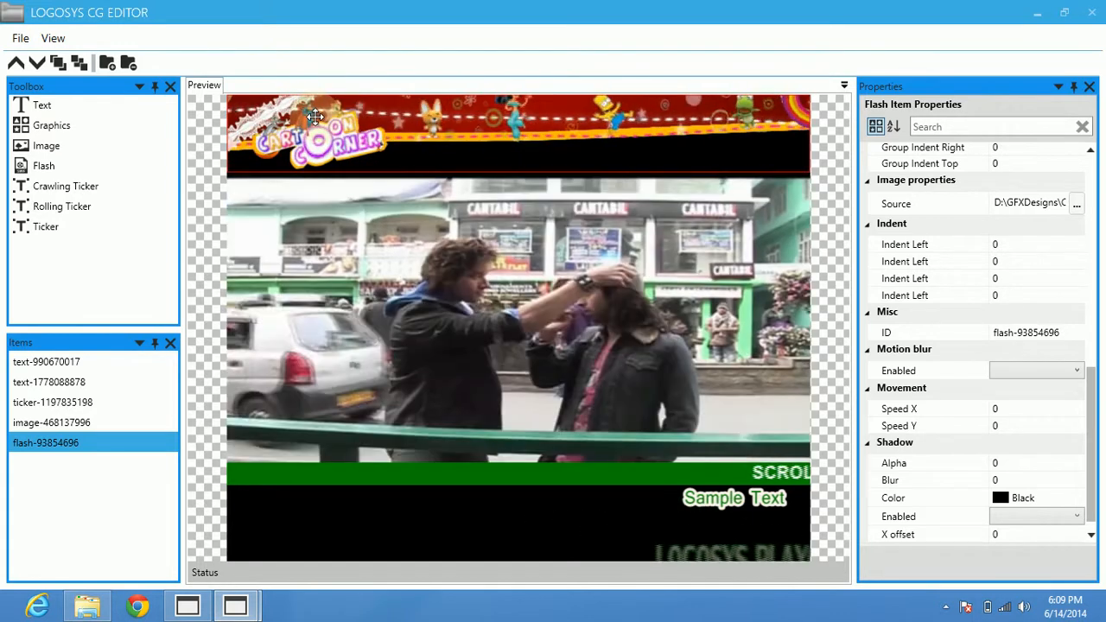
drag(311, 116, 337, 150)
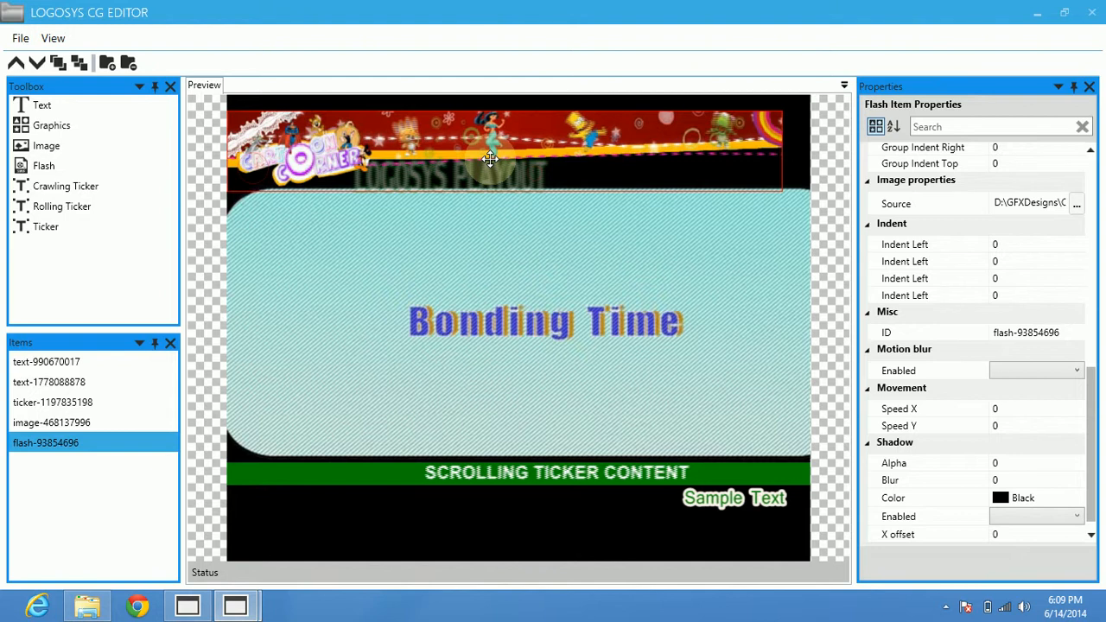
drag(519, 144, 512, 146)
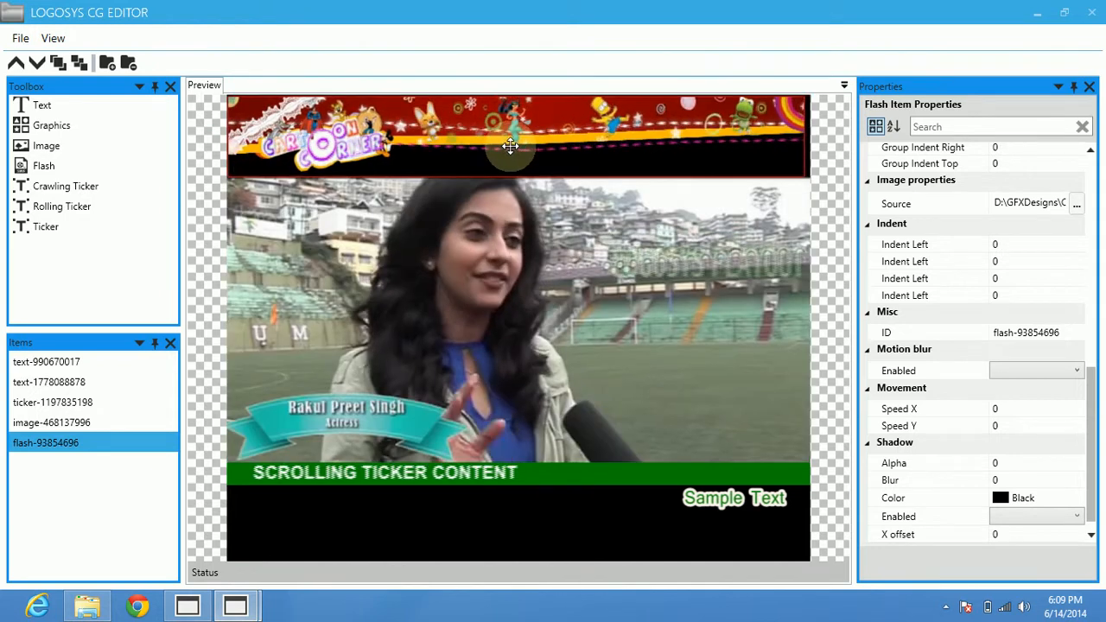
click(472, 282)
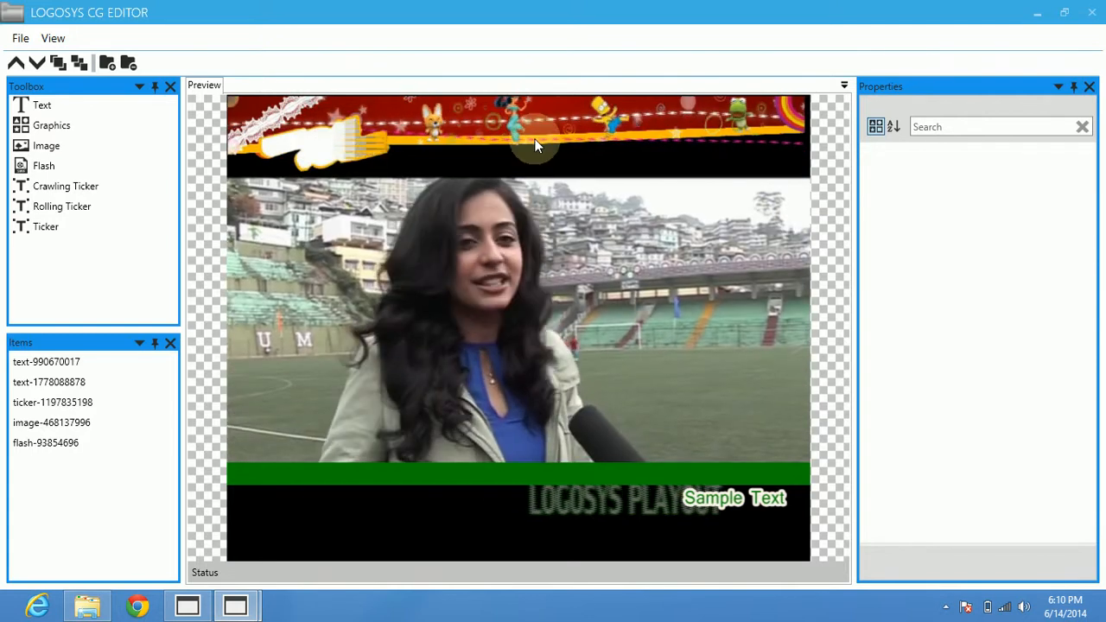
Check the playout preview in Logosys Broadcast Automation and return to the CG editor.
click(196, 605)
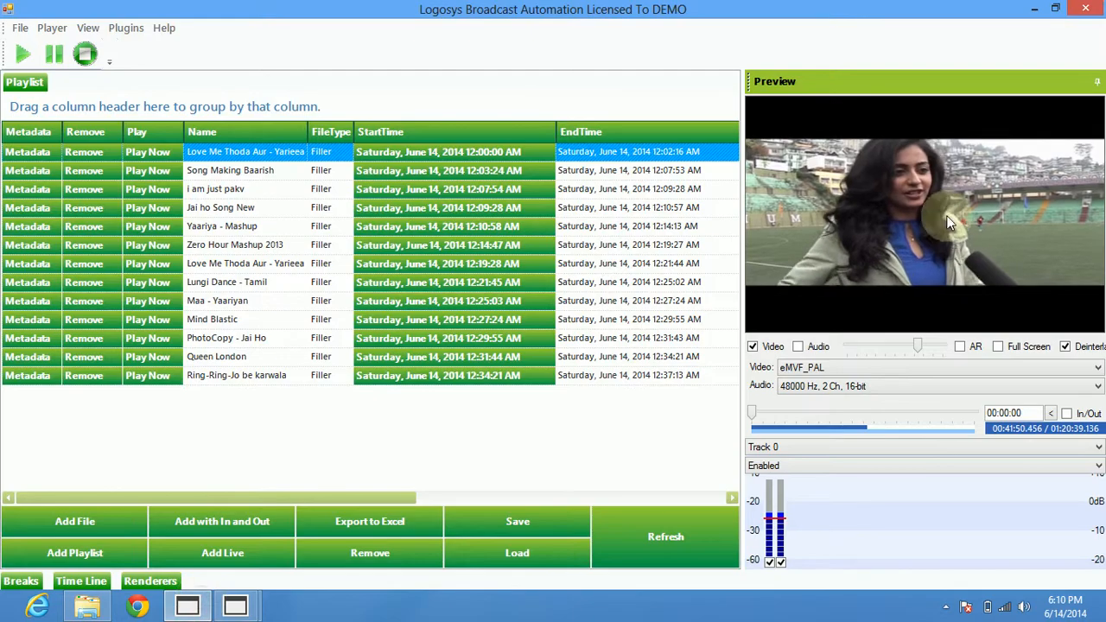
click(1035, 9)
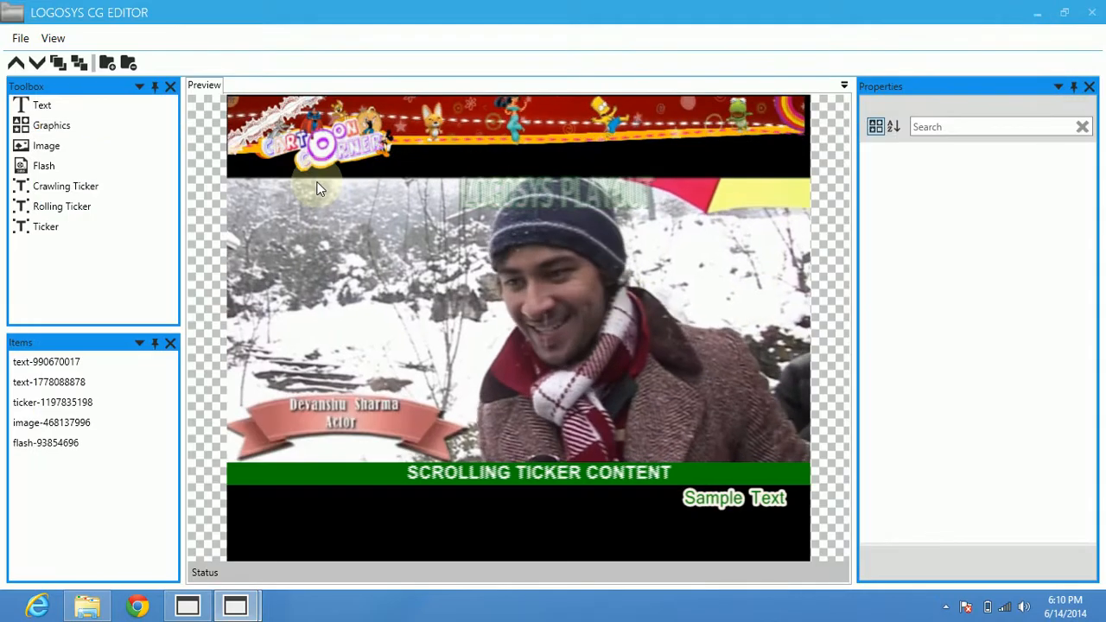
Save the CG config to the Desktop under the name LOGOSYS.
click(20, 38)
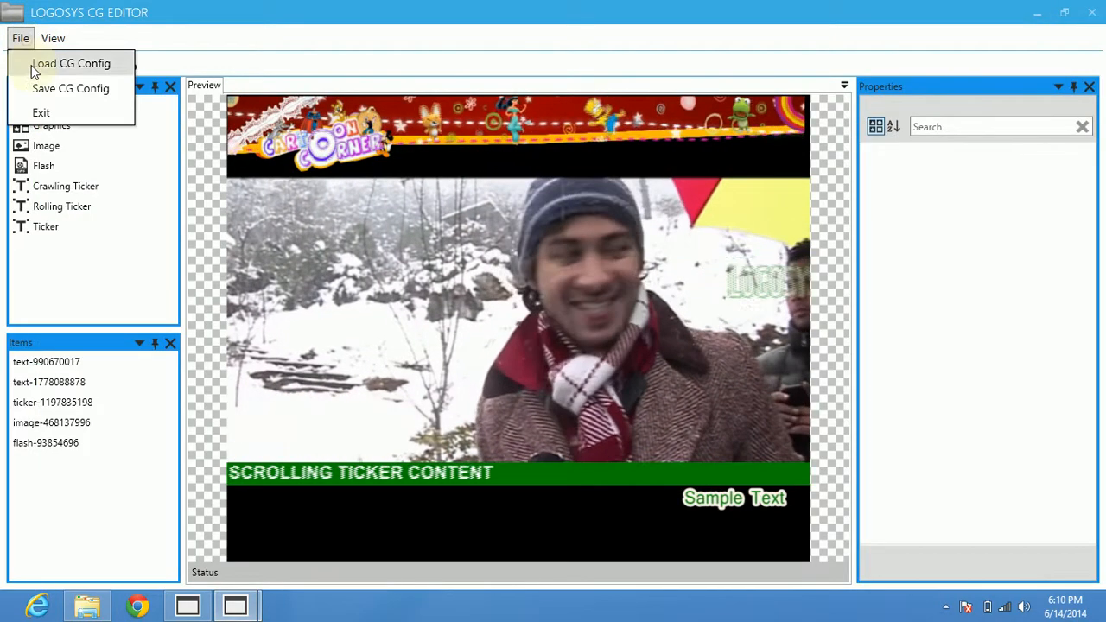
click(39, 88)
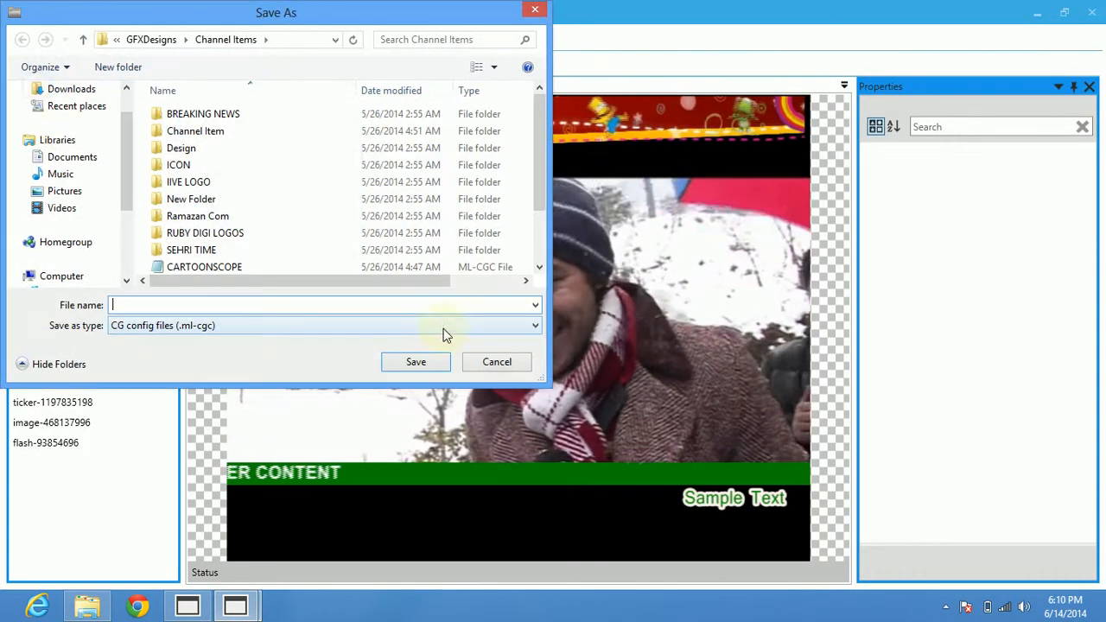
scroll(65, 125, up, 1)
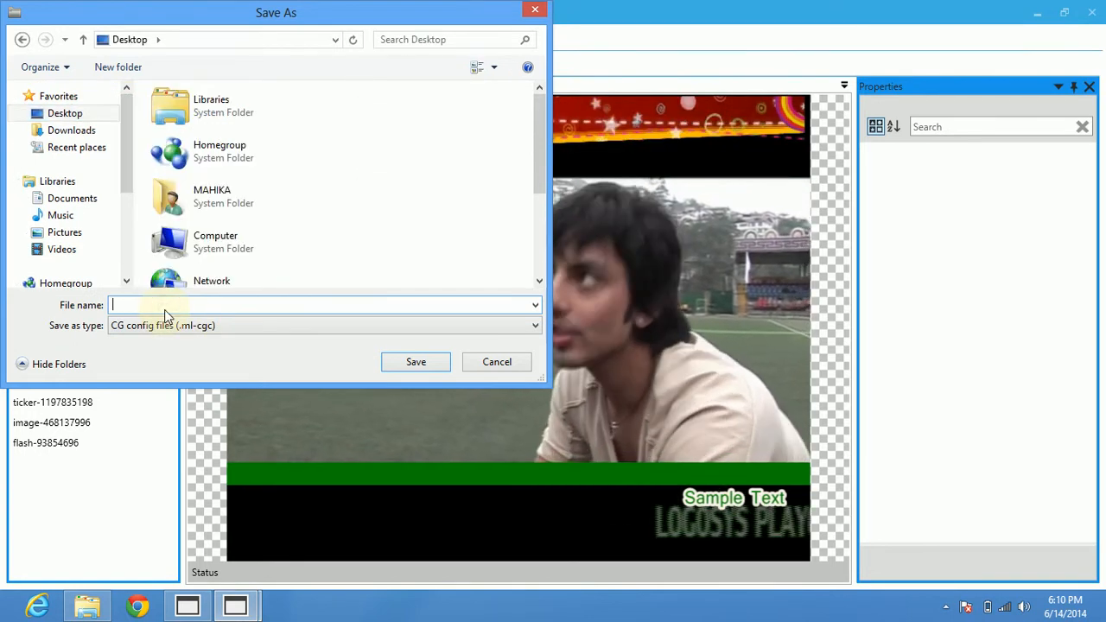
text(LOGOSYS)
key(Return)
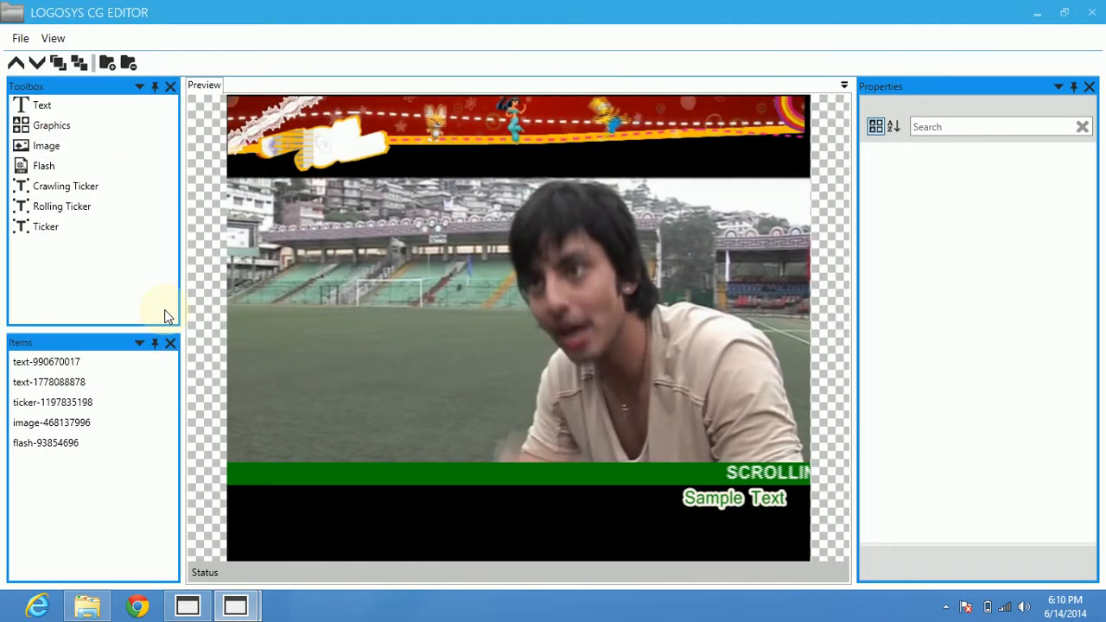
Close the standalone Logosys CG Designer launcher and its CG editor window.
click(1038, 15)
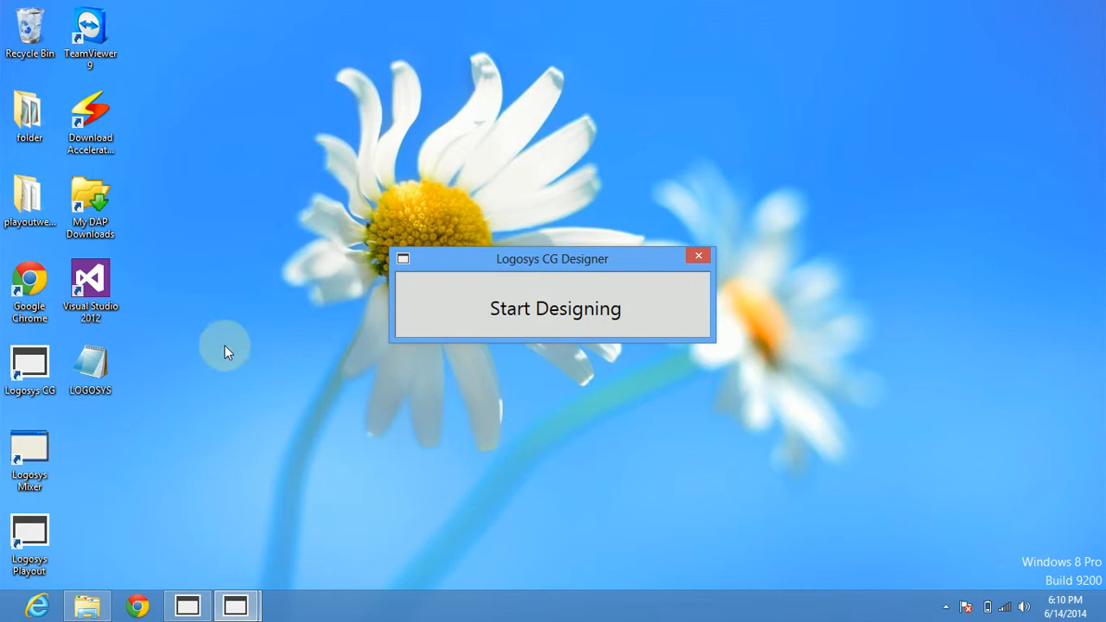
click(700, 257)
click(240, 606)
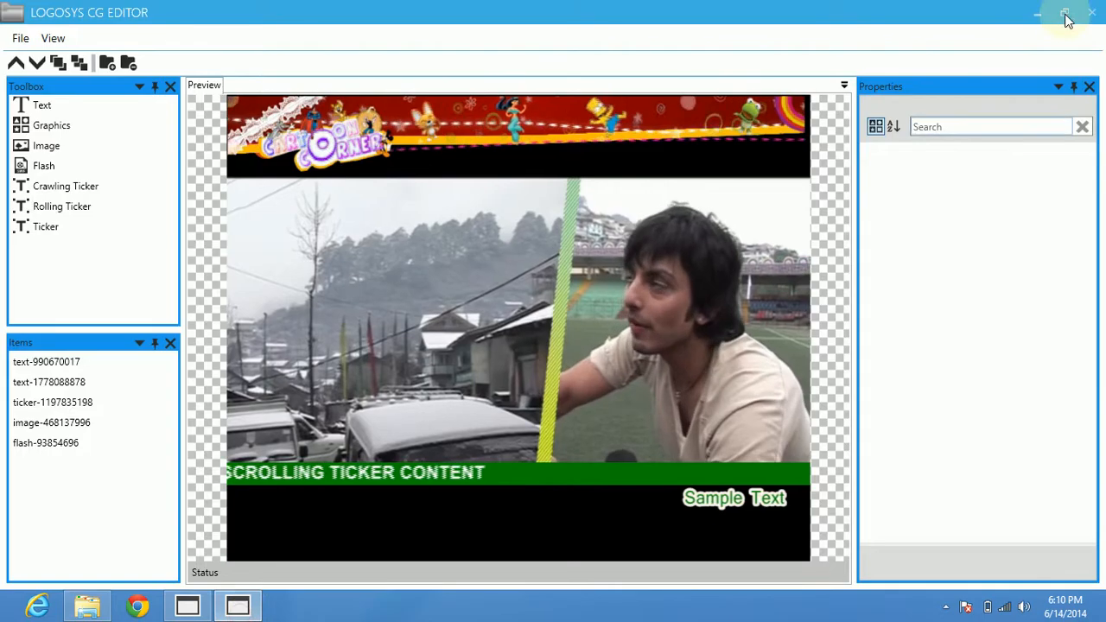
click(1038, 16)
Switch to Logosys Broadcast Automation, open its CG Editor and close the XML Description pane.
click(194, 608)
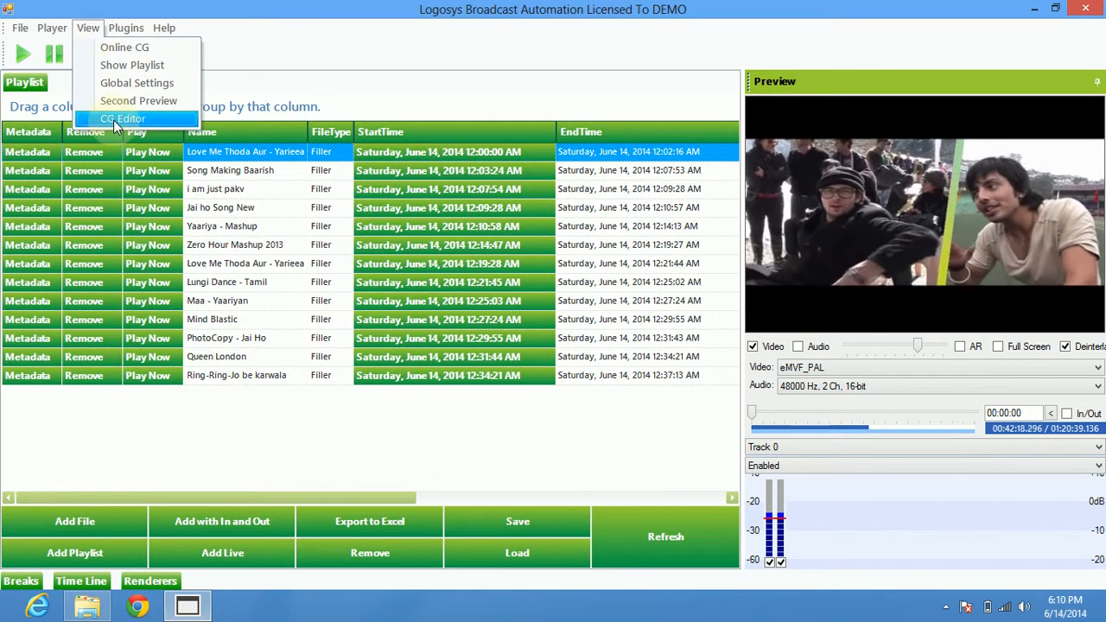
click(113, 120)
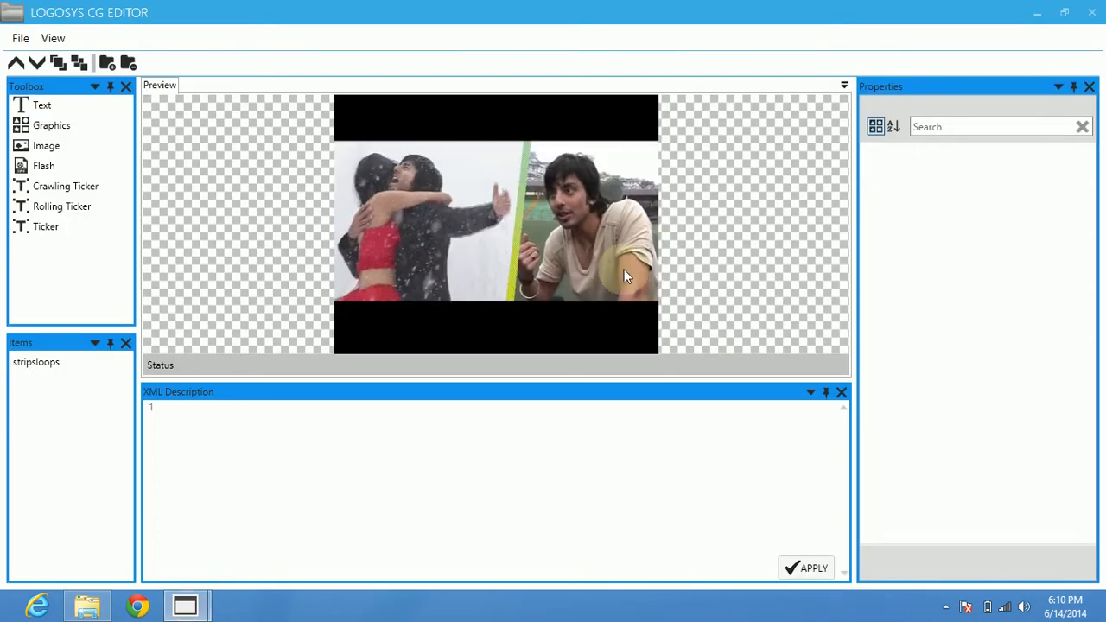
click(842, 392)
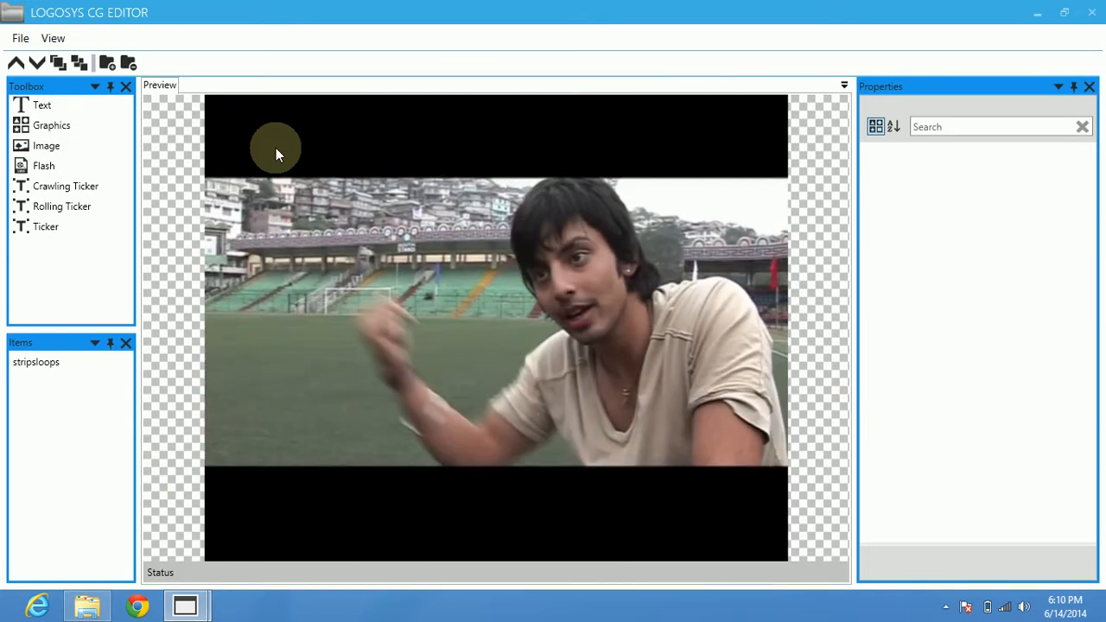
Load the LOGOSYS CG config file from the Desktop into the playout's CG editor.
click(22, 39)
click(42, 66)
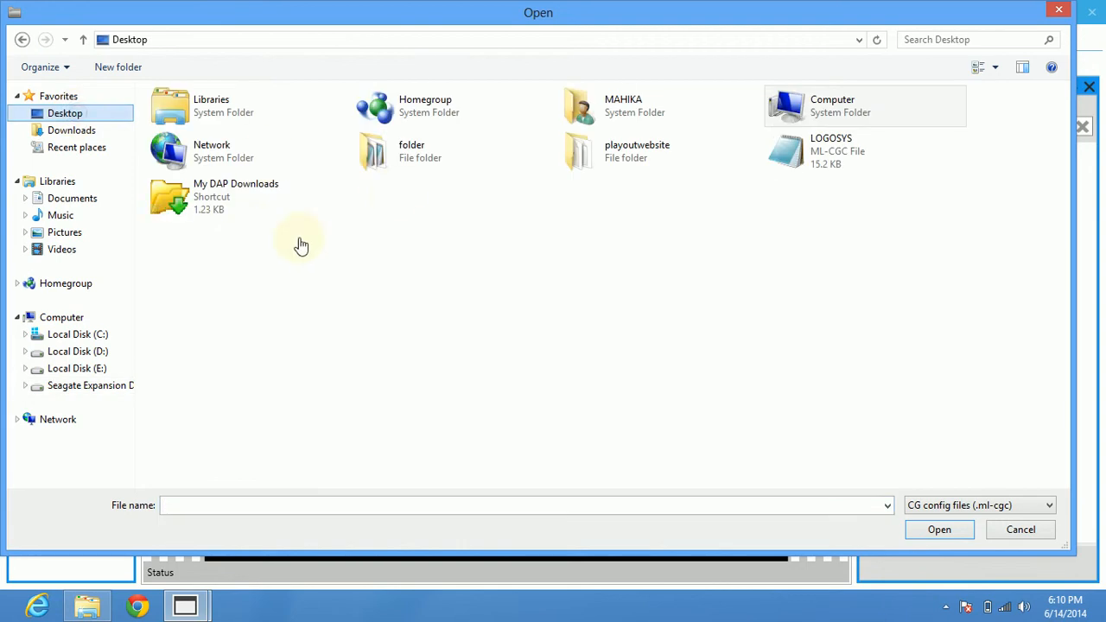
double_click(794, 161)
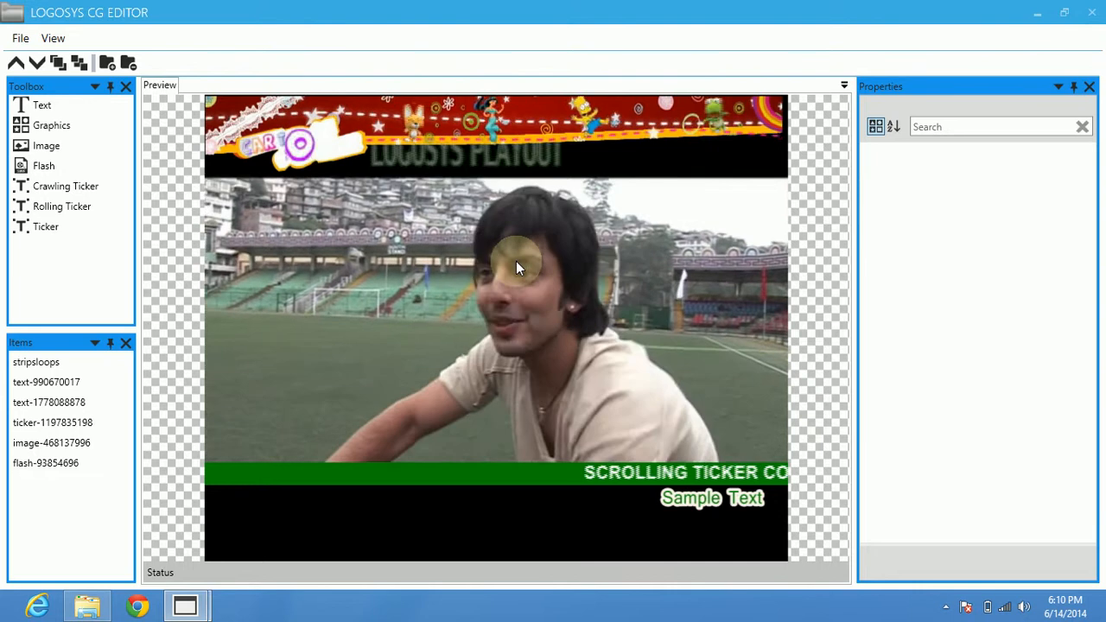
Close the CG editor, check the overlay in the playout's full-screen preview, and return to the normal view.
click(1092, 13)
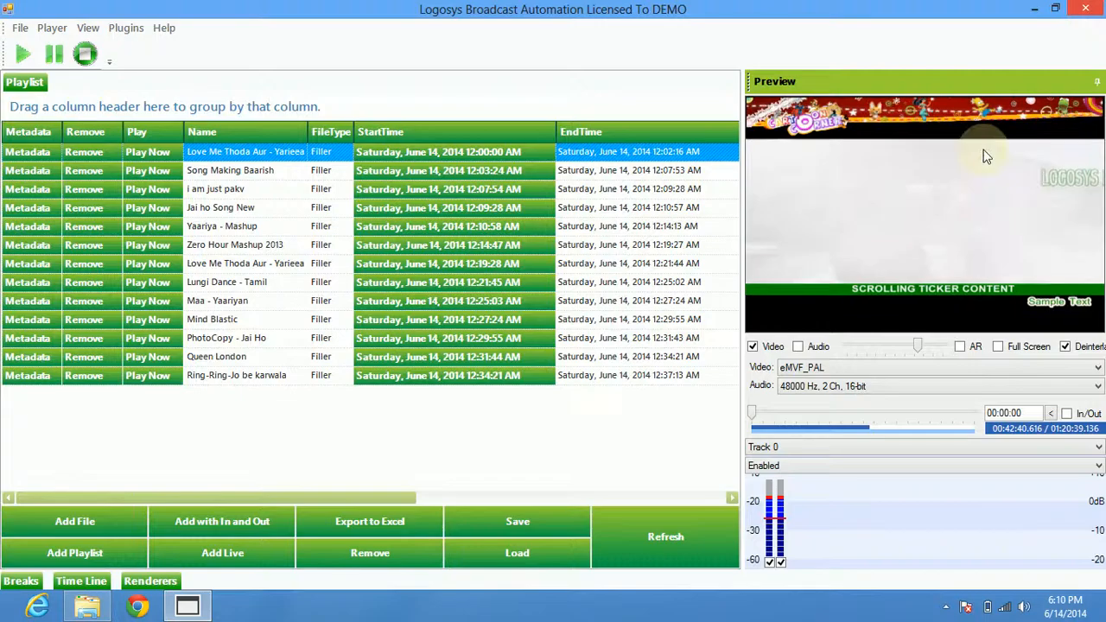
click(1007, 347)
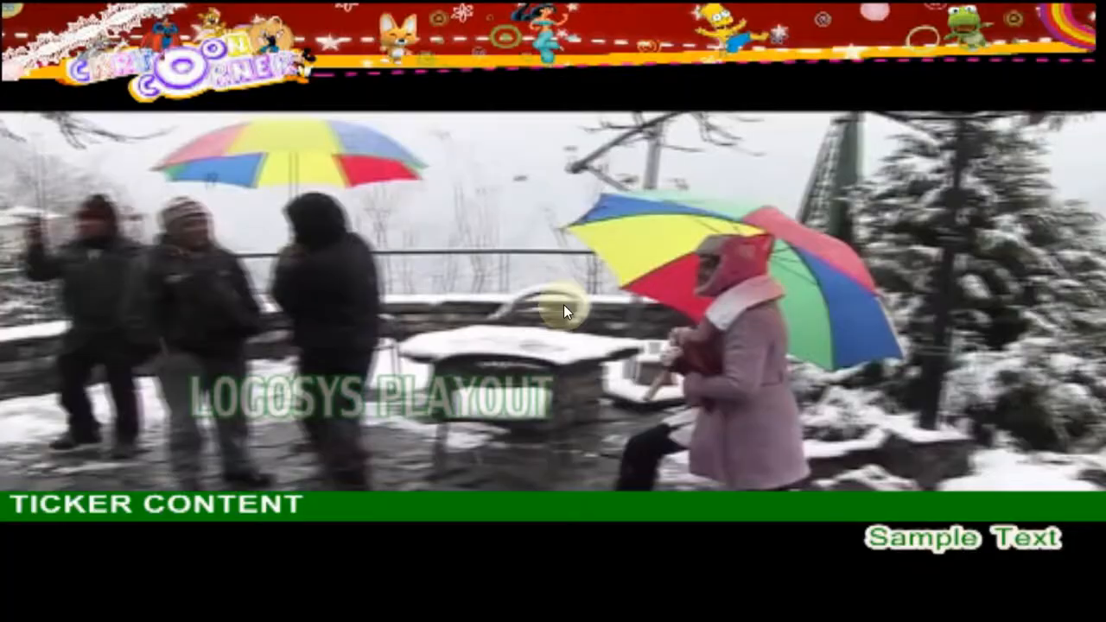
key(Escape)
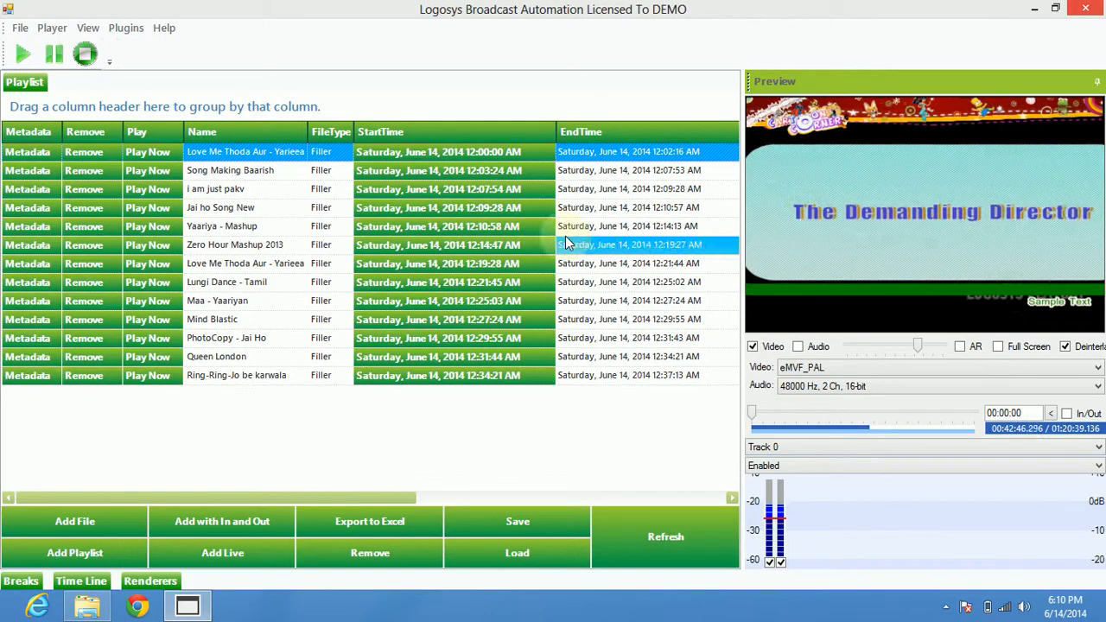
Reopen the CG Editor from the playout and delete the green Sample Text item below the ticker.
click(90, 28)
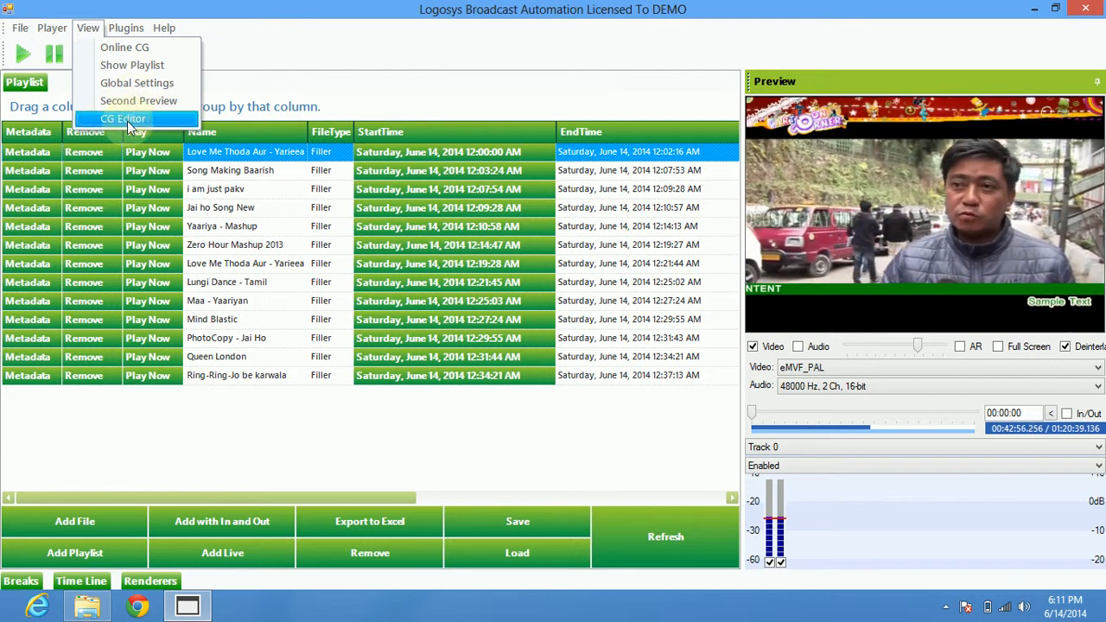
click(130, 126)
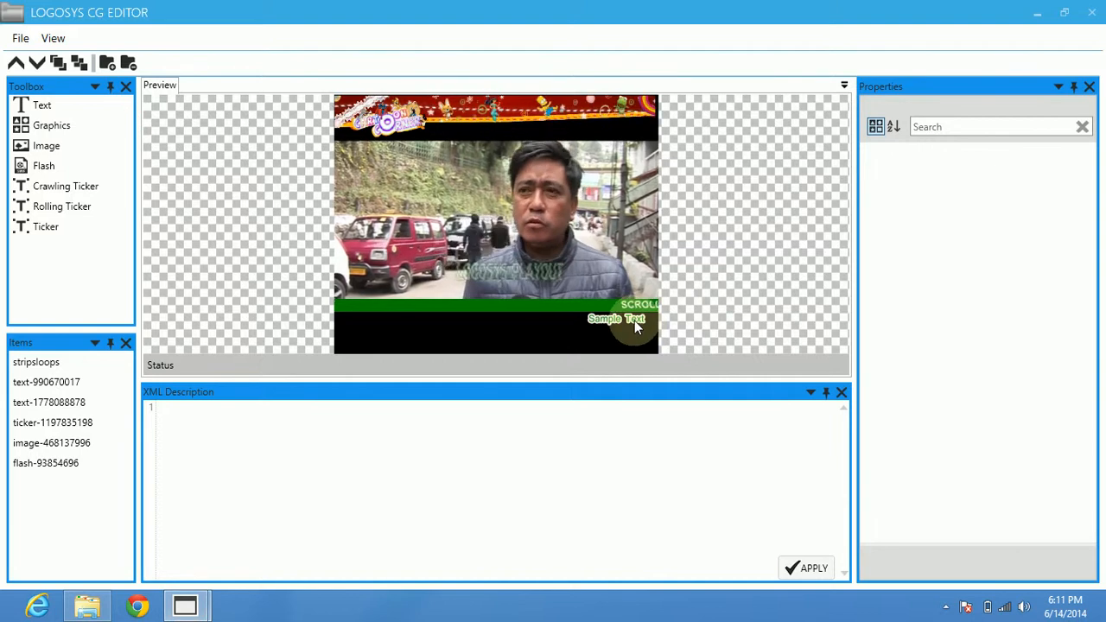
click(635, 321)
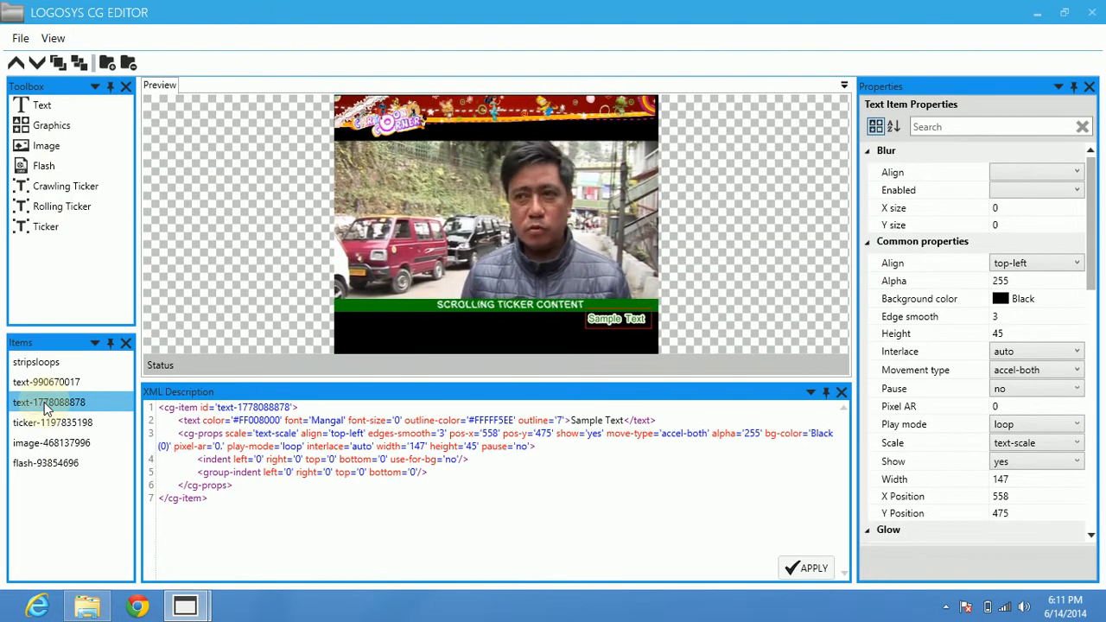
key(Delete)
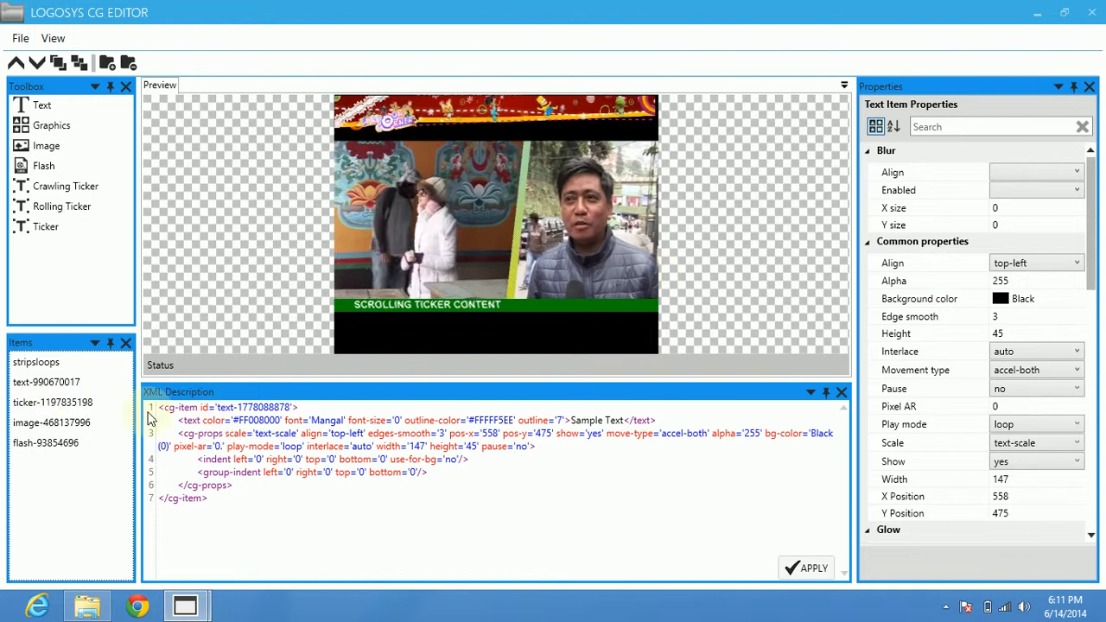
Delete the cartoon corner Flash banner from the overlay, close the CG editor and dismiss the dongle message.
click(54, 443)
key(Delete)
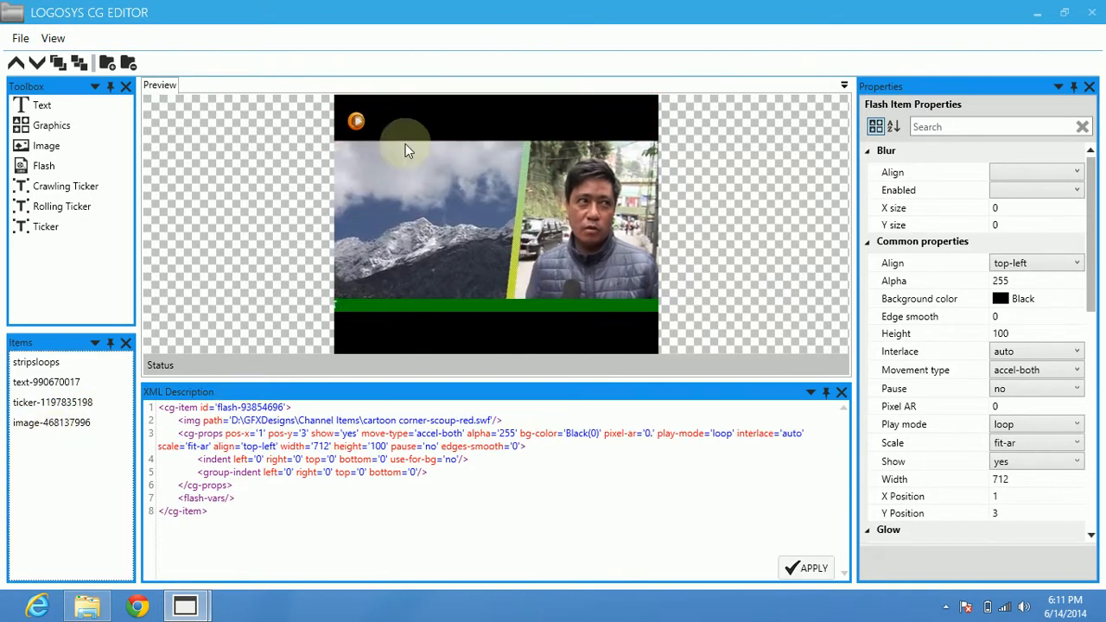
click(1094, 13)
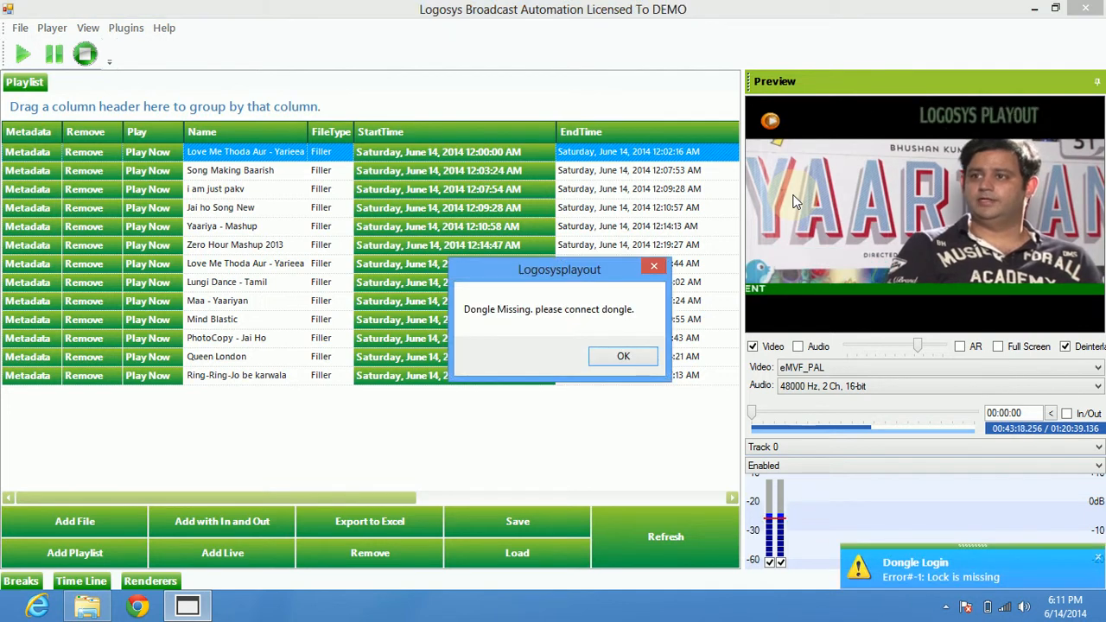
click(624, 356)
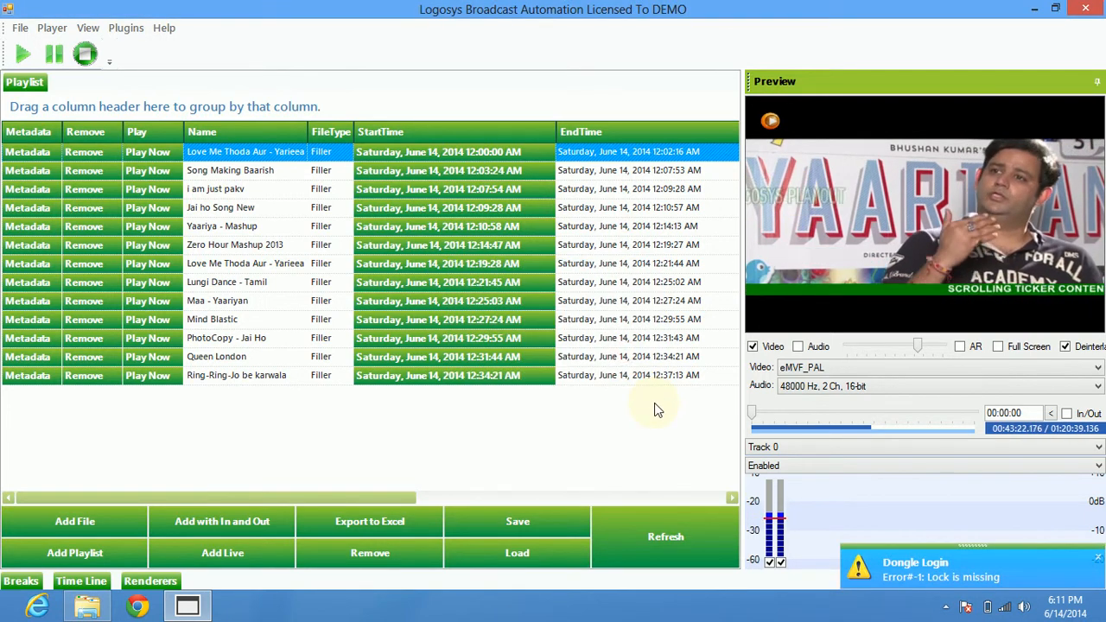